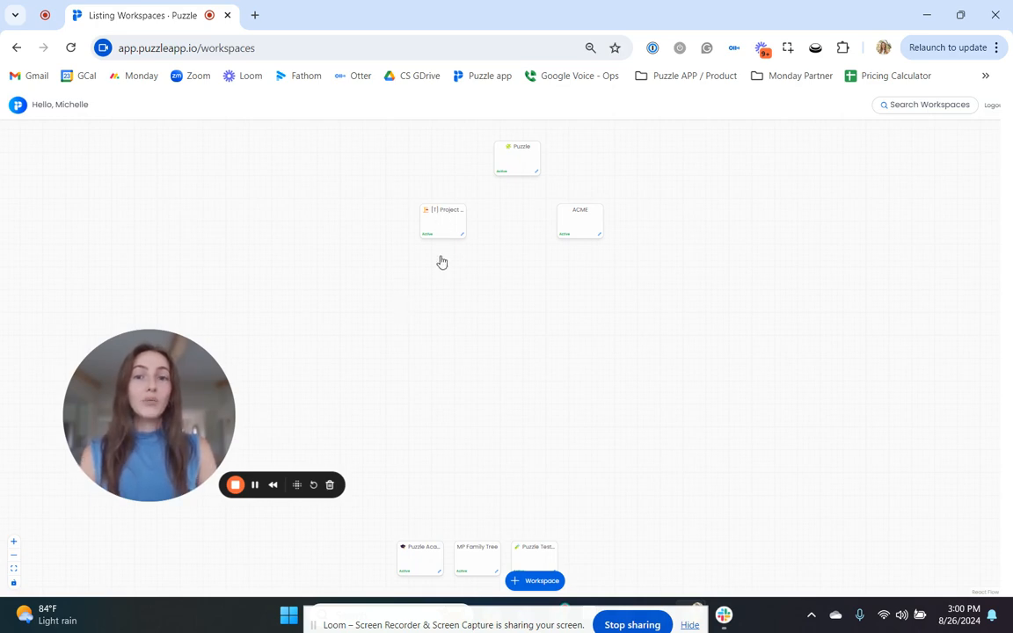
# Open the [T] Project Scoping workspace and review the best-practice notes of the [T] Managing Projects section.
pyautogui.click(443, 224)
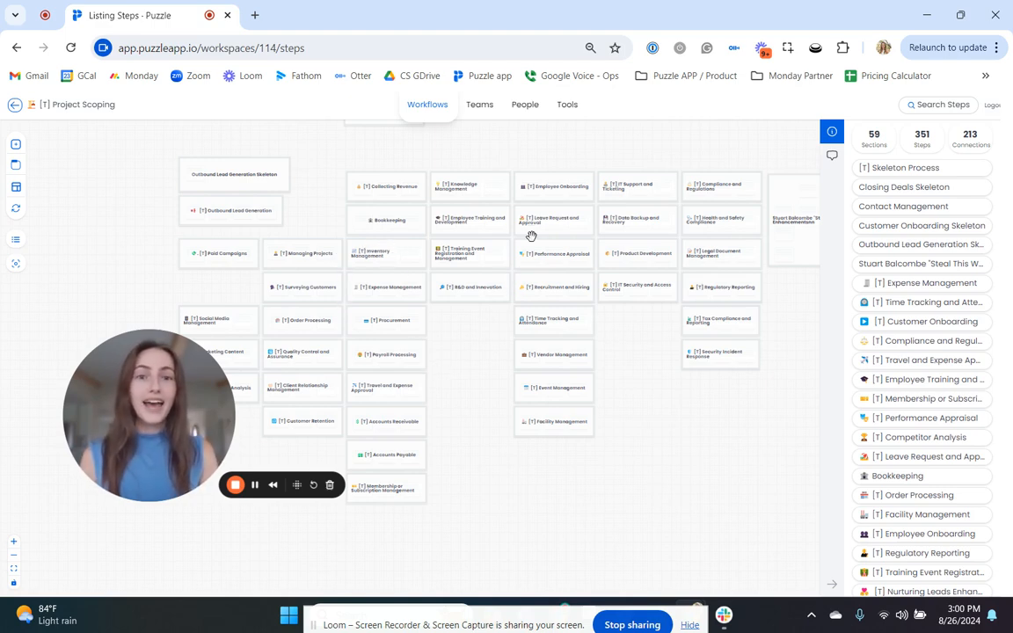
pyautogui.click(282, 245)
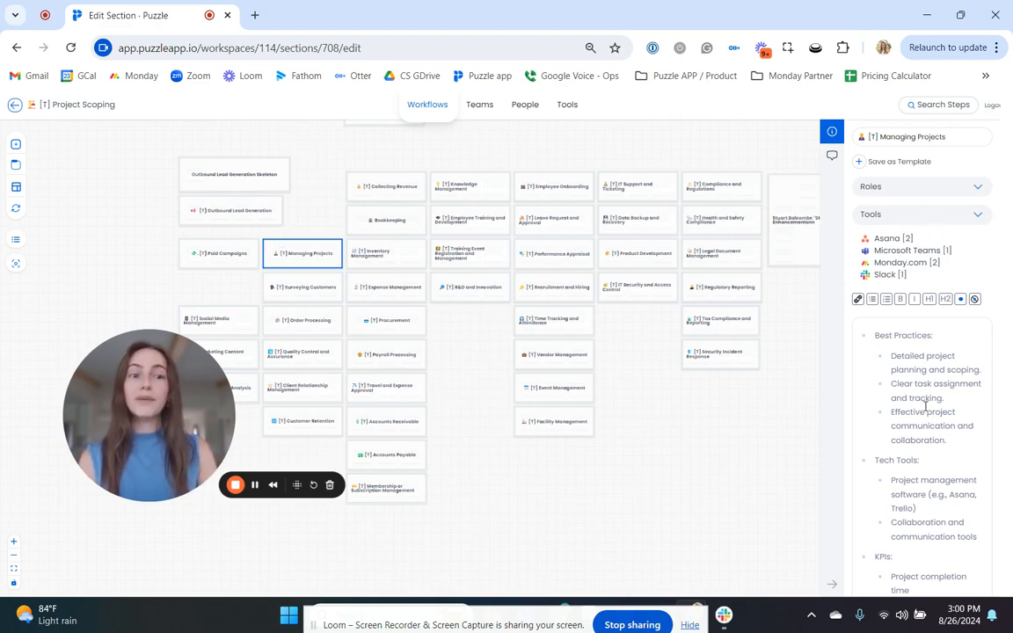
pyautogui.scroll(-3, 925, 406)
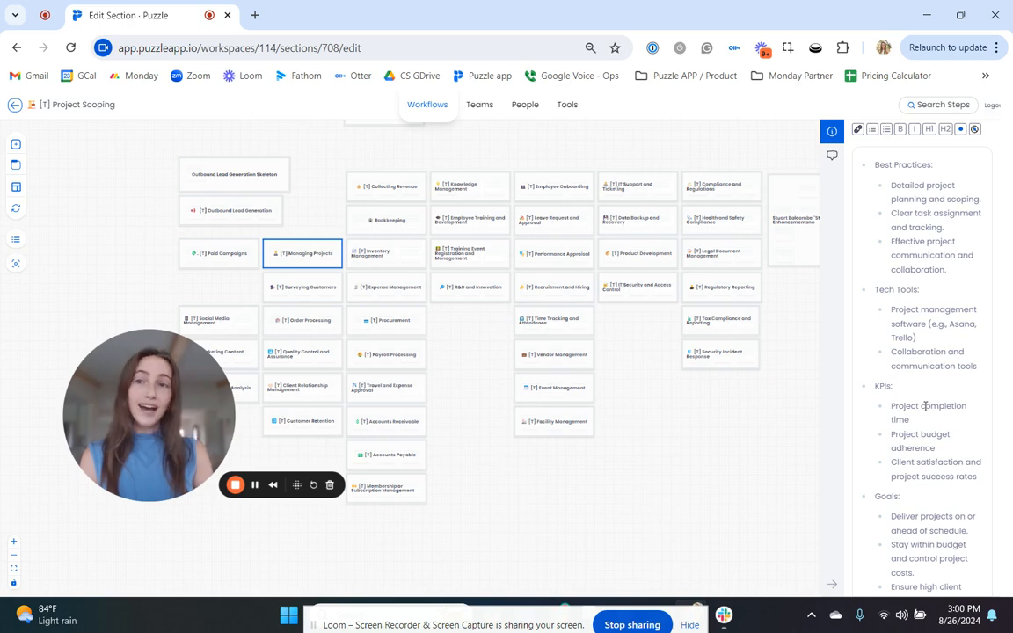
# Examine the details of the task assignment, project communication and project planning steps inside the [T] Managing Projects section.
pyautogui.doubleClick(302, 253)
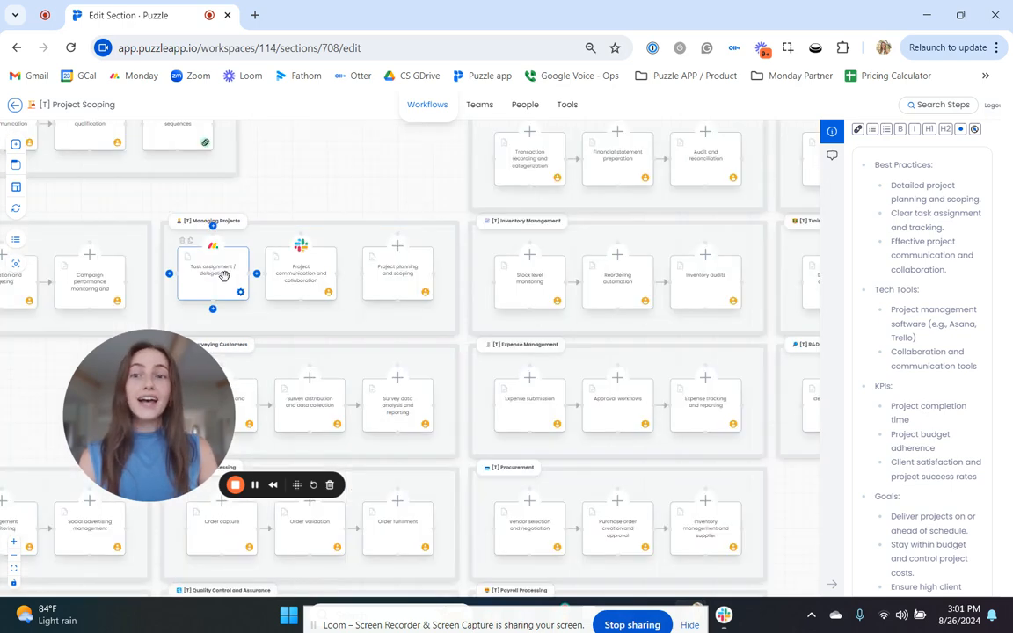
pyautogui.click(220, 271)
pyautogui.click(308, 275)
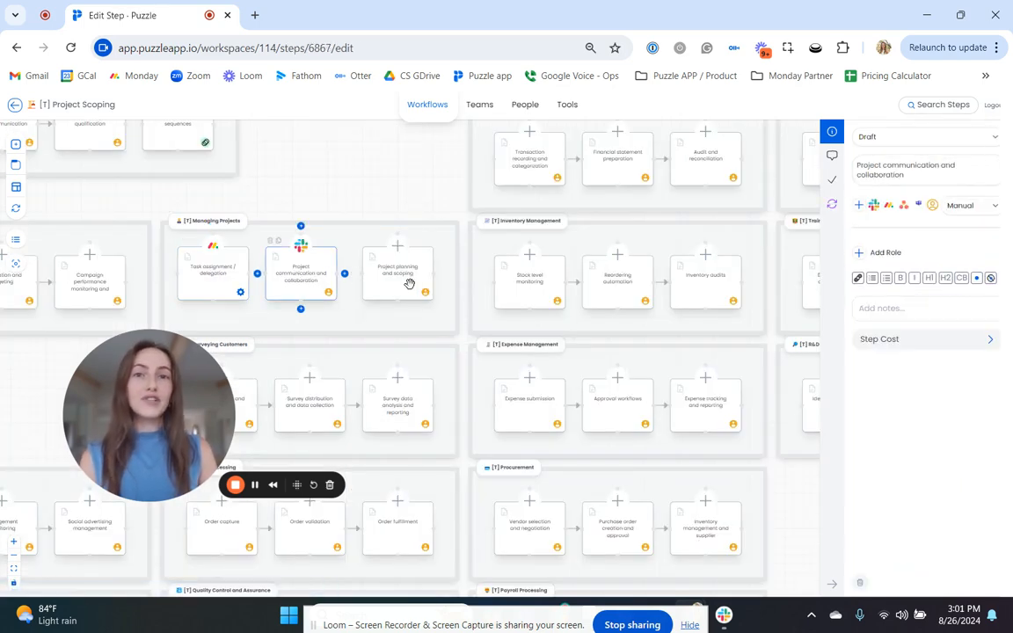
pyautogui.click(415, 280)
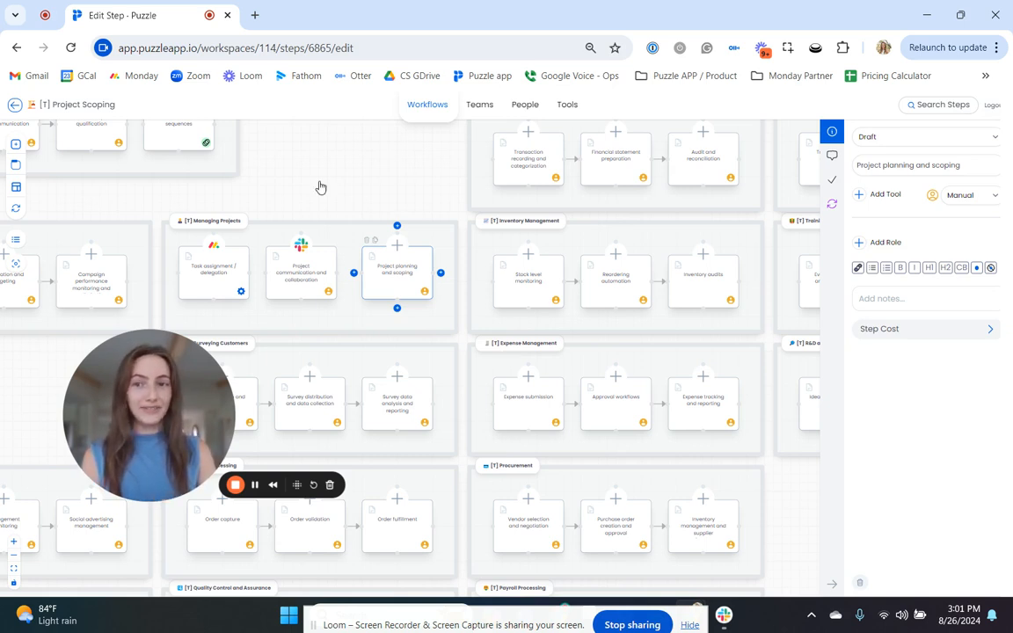
# Start saving the [T] Managing Projects section as a template and name it "[T] Managing Projects".
pyautogui.click(195, 222)
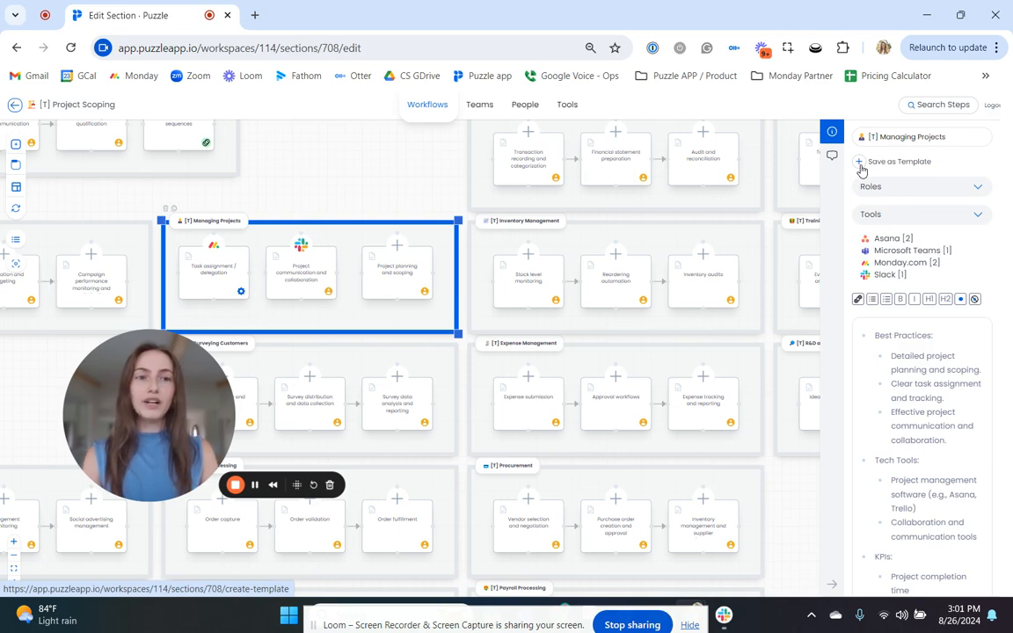
pyautogui.click(861, 167)
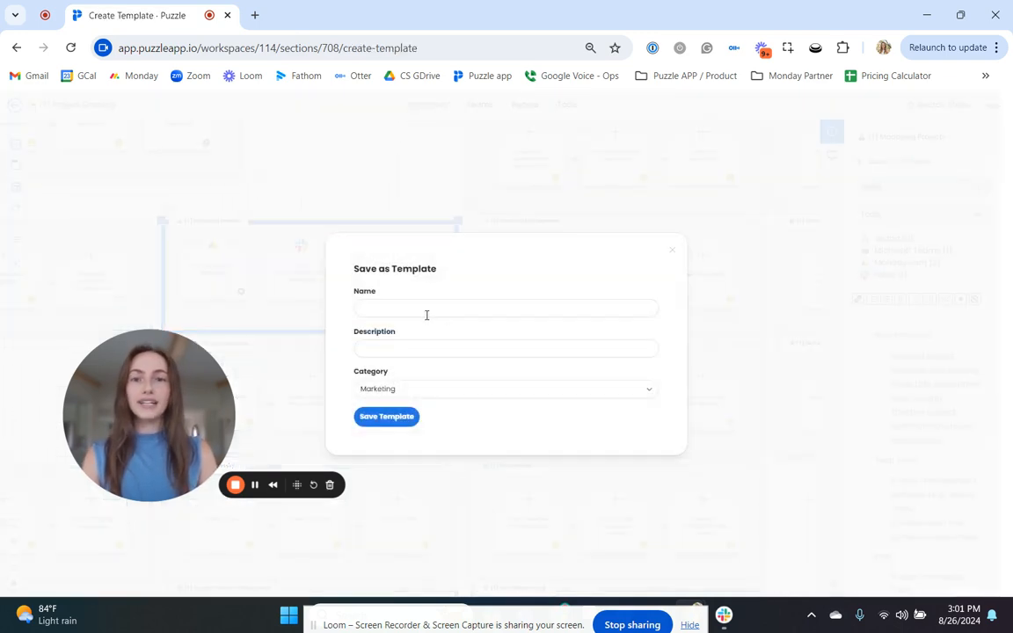
pyautogui.click(427, 310)
pyautogui.write('[T] ')
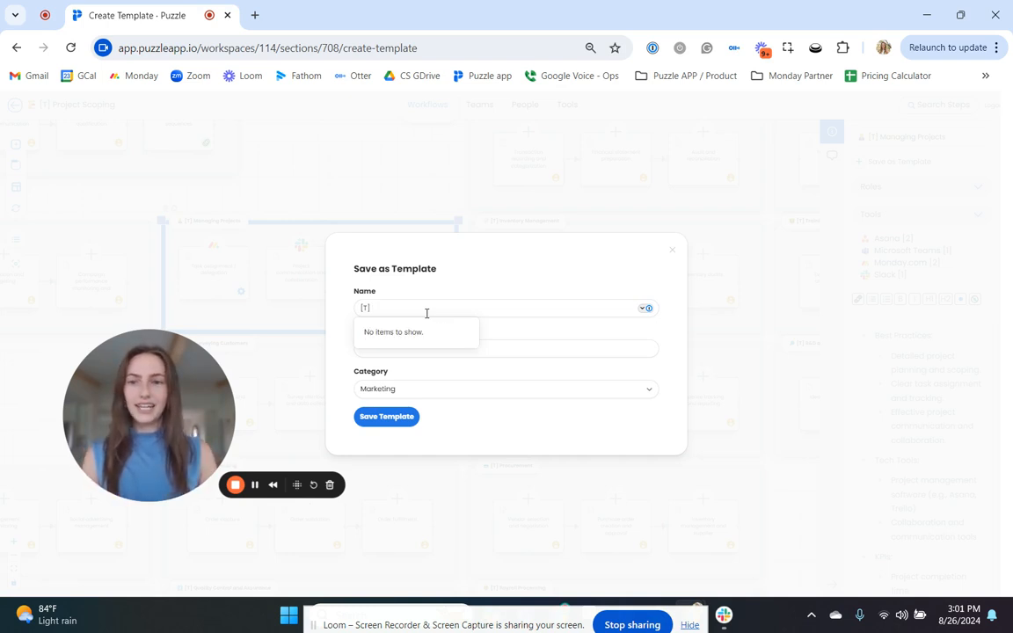
pyautogui.write('Managing Pr')
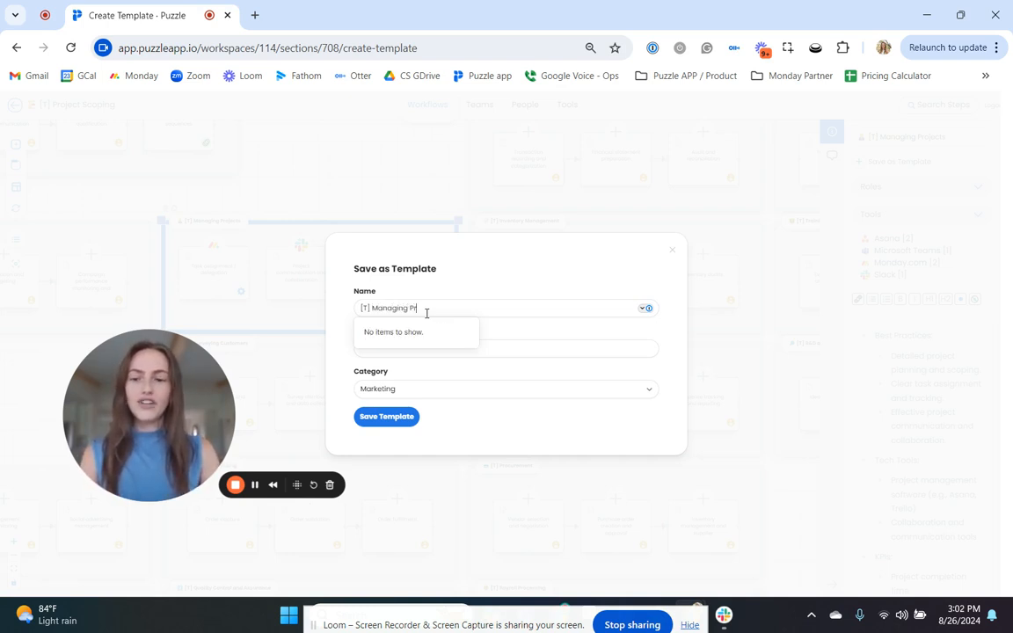
pyautogui.write('ojects')
# Describe the template as "This is the best practices template.", set its category to Operations and save it.
pyautogui.click(524, 351)
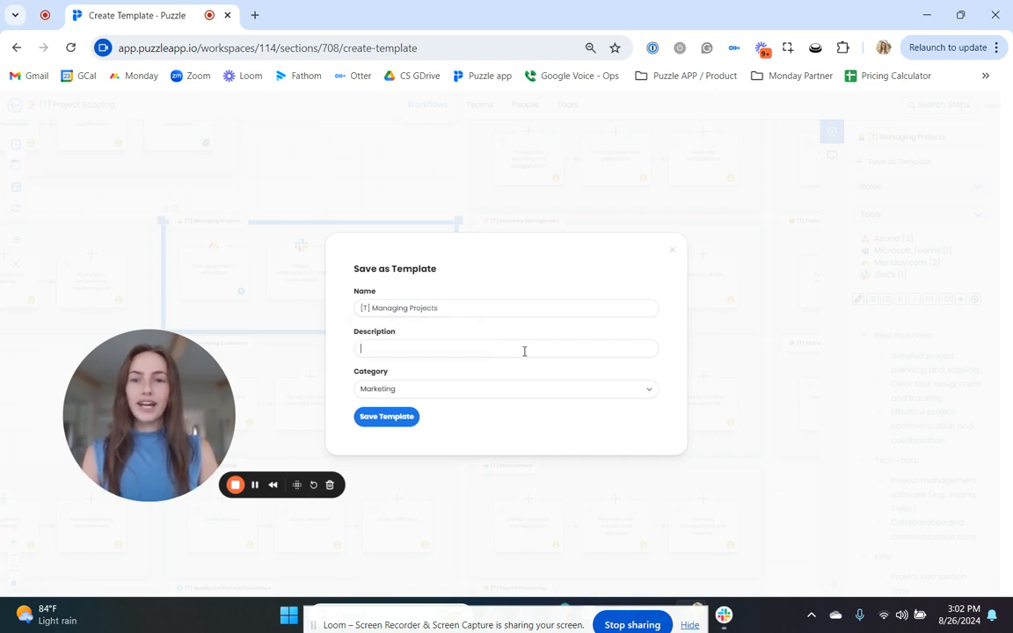
pyautogui.write('This is th')
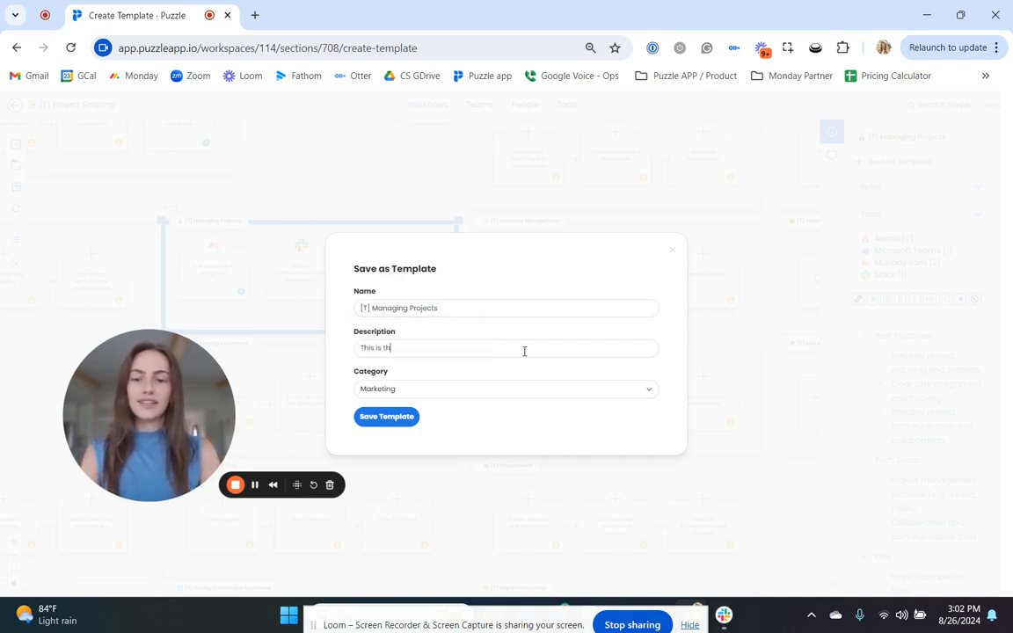
pyautogui.write('e best prac')
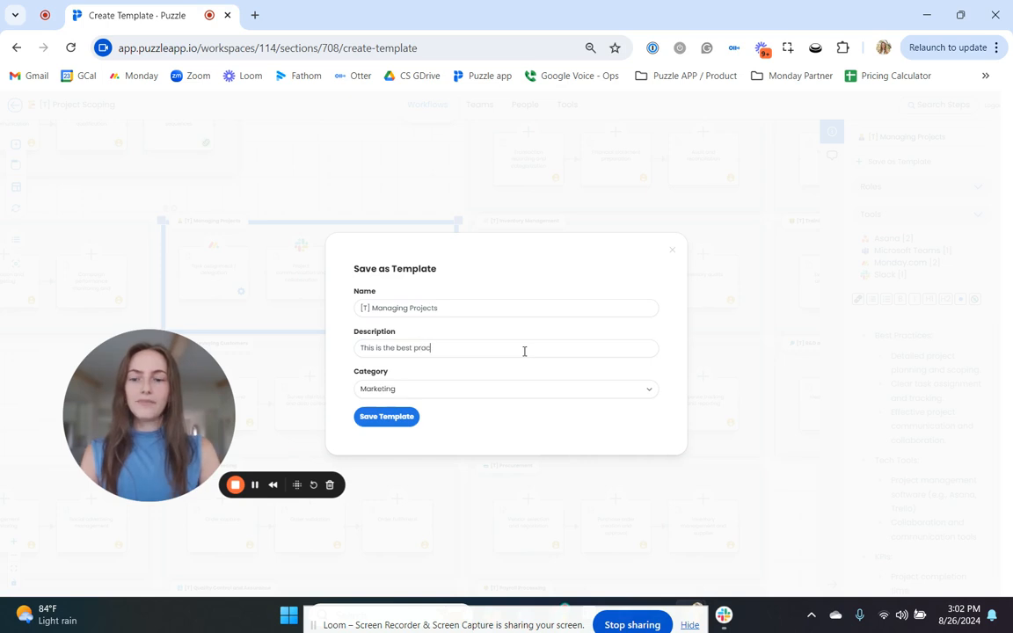
pyautogui.write('tices ')
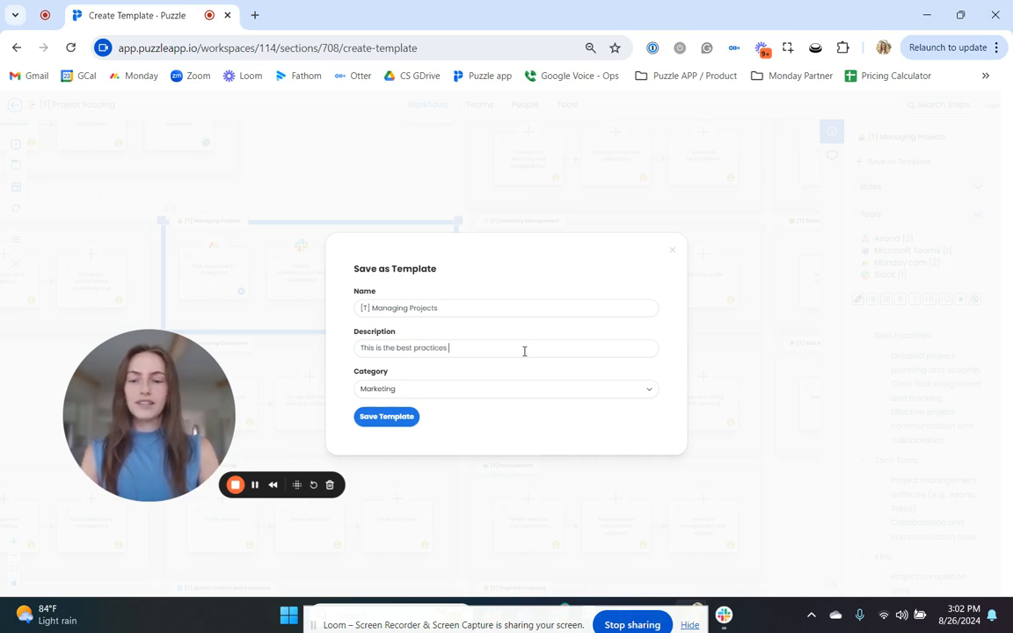
pyautogui.write('template.')
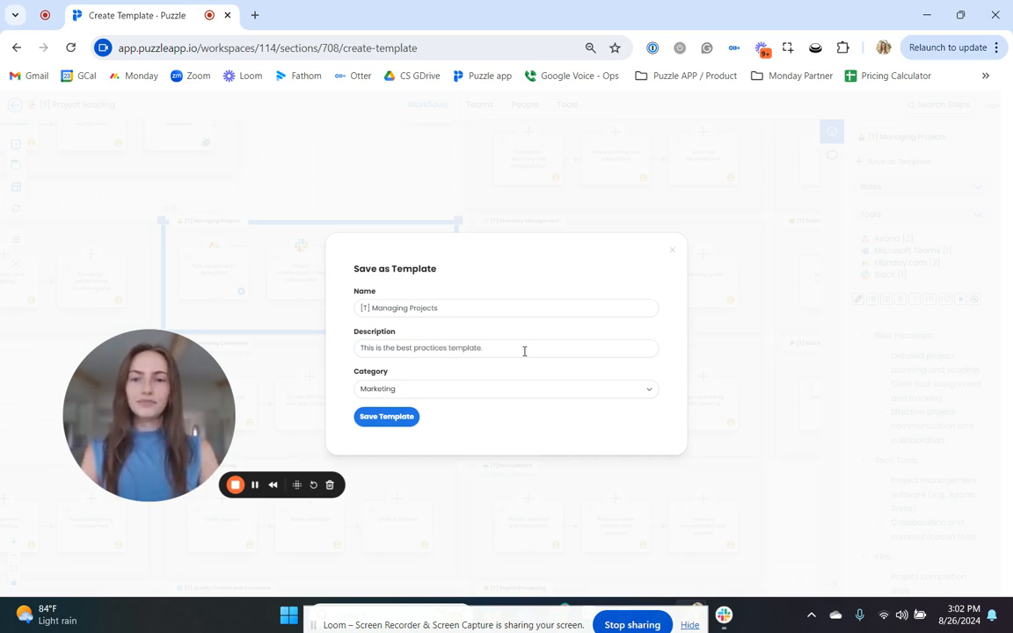
pyautogui.click(403, 391)
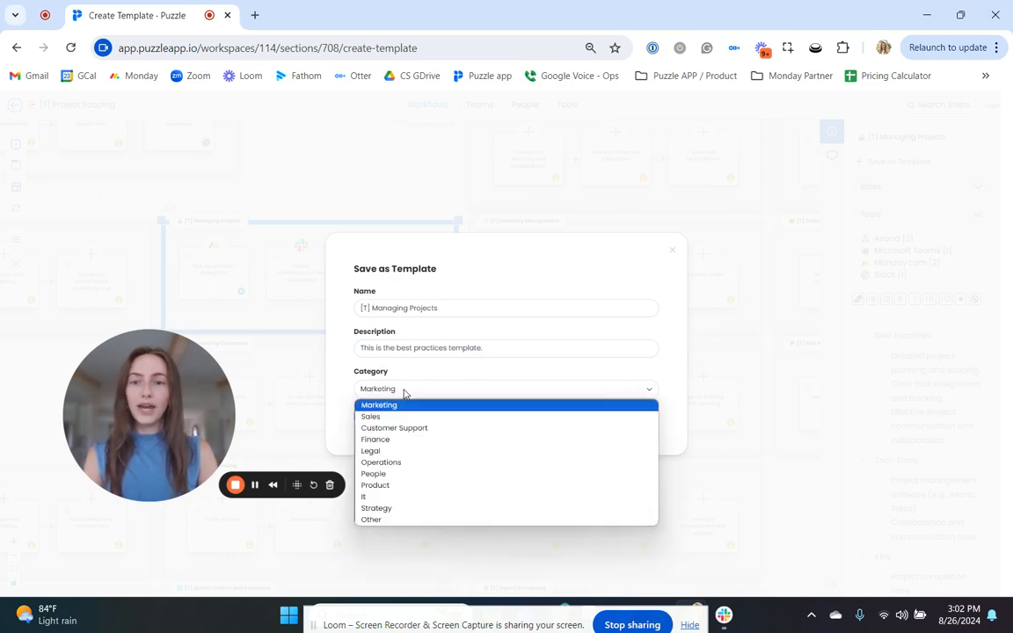
pyautogui.click(436, 462)
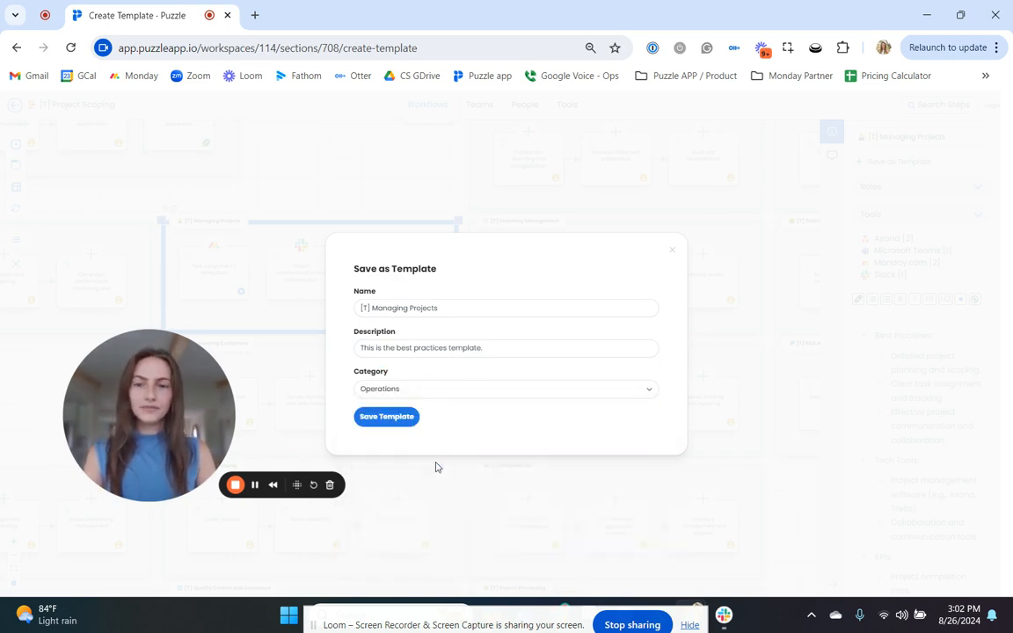
pyautogui.click(386, 416)
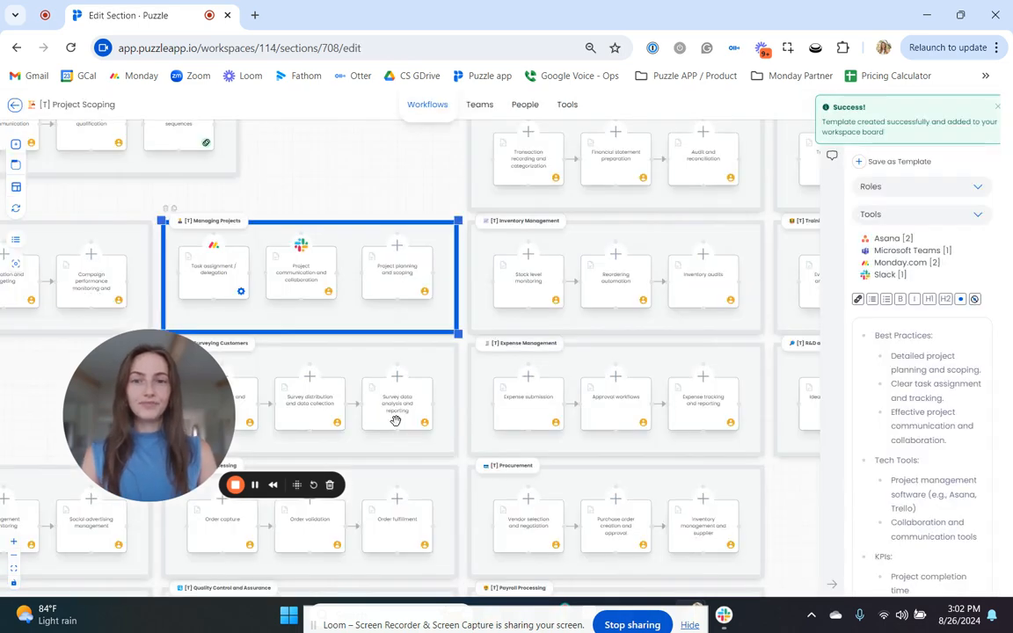
# Save the [T] Expense Management section as a Finance template named "[T] Expense Management", described as "This is the best practices for expense management.".
pyautogui.click(514, 345)
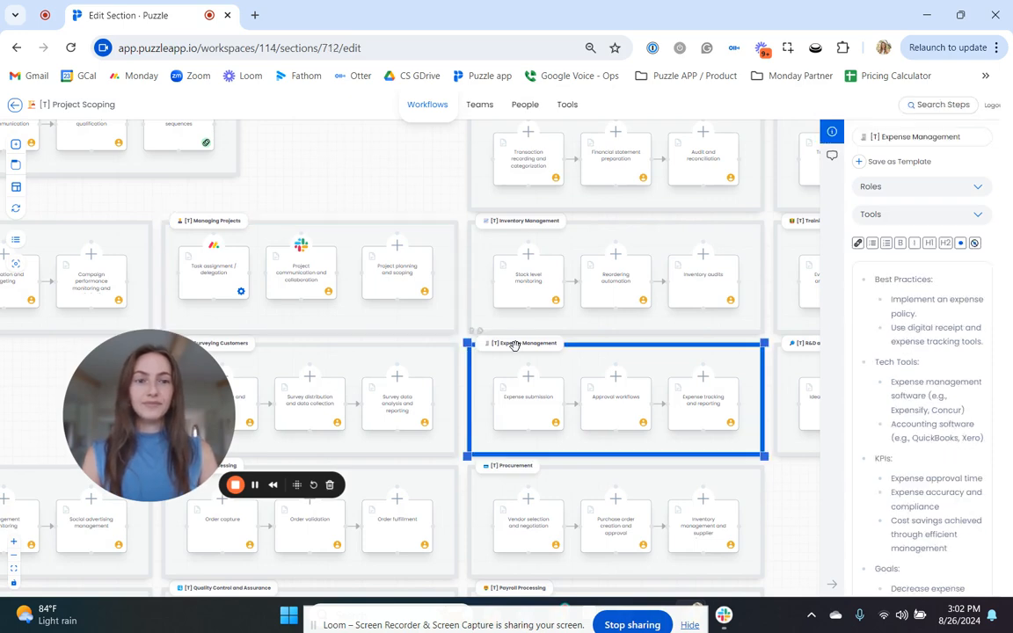
pyautogui.click(864, 161)
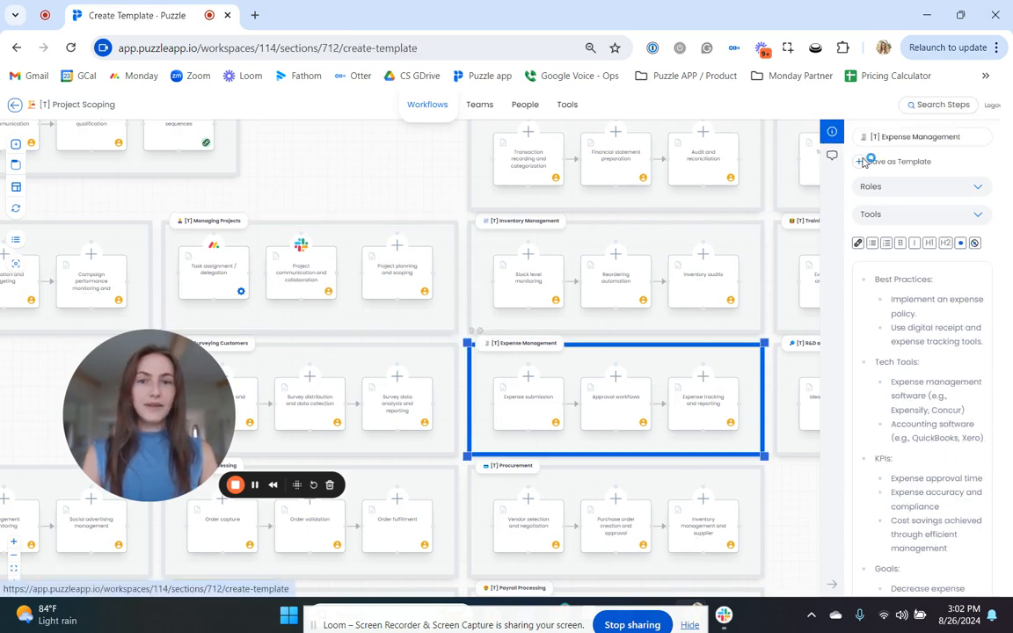
pyautogui.write('[T]')
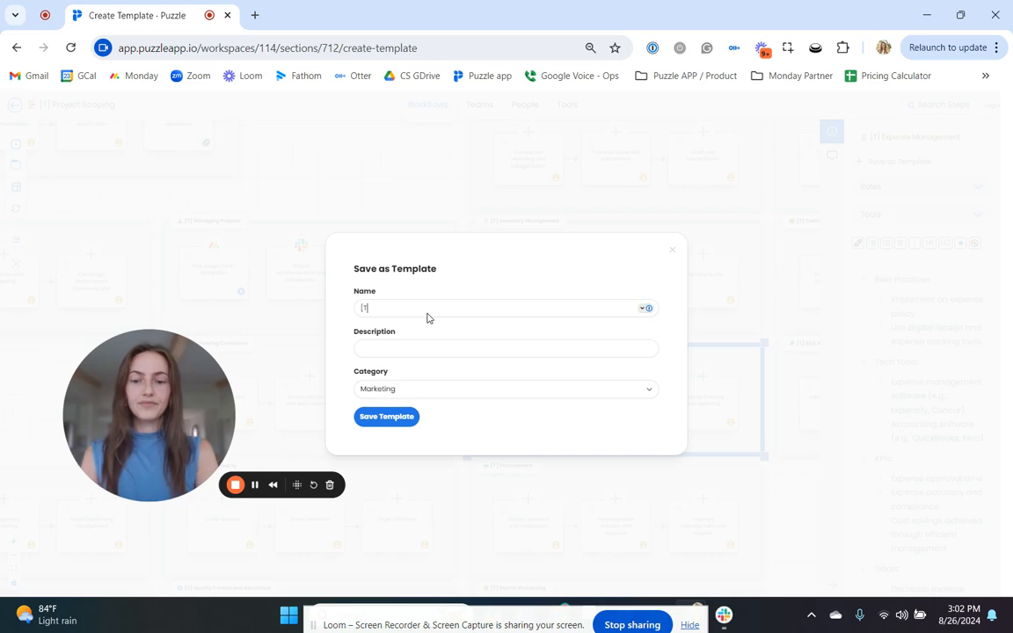
pyautogui.write(' Expense Management')
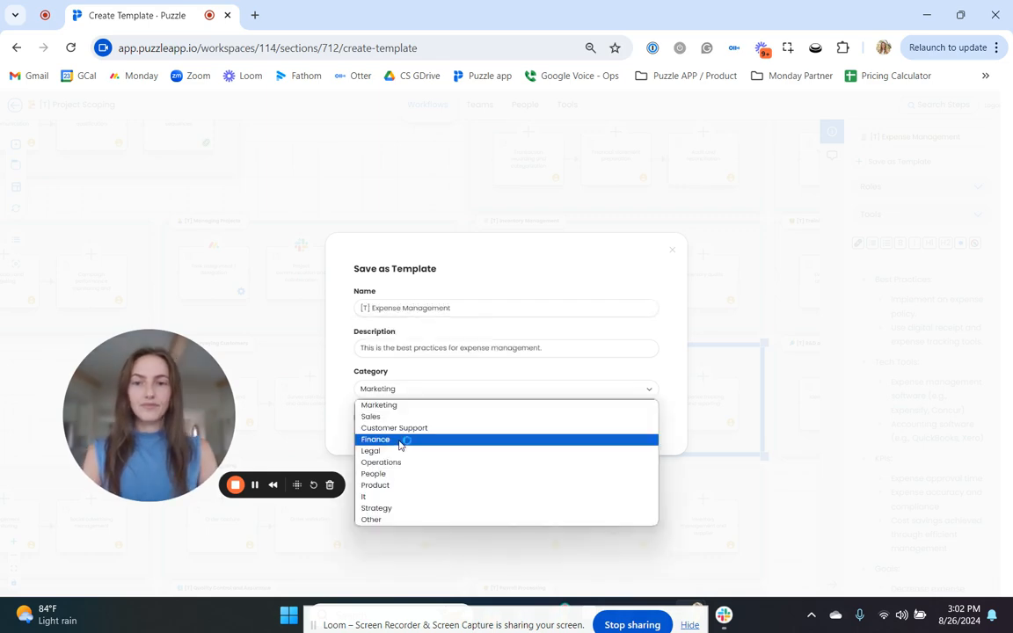
pyautogui.click(400, 438)
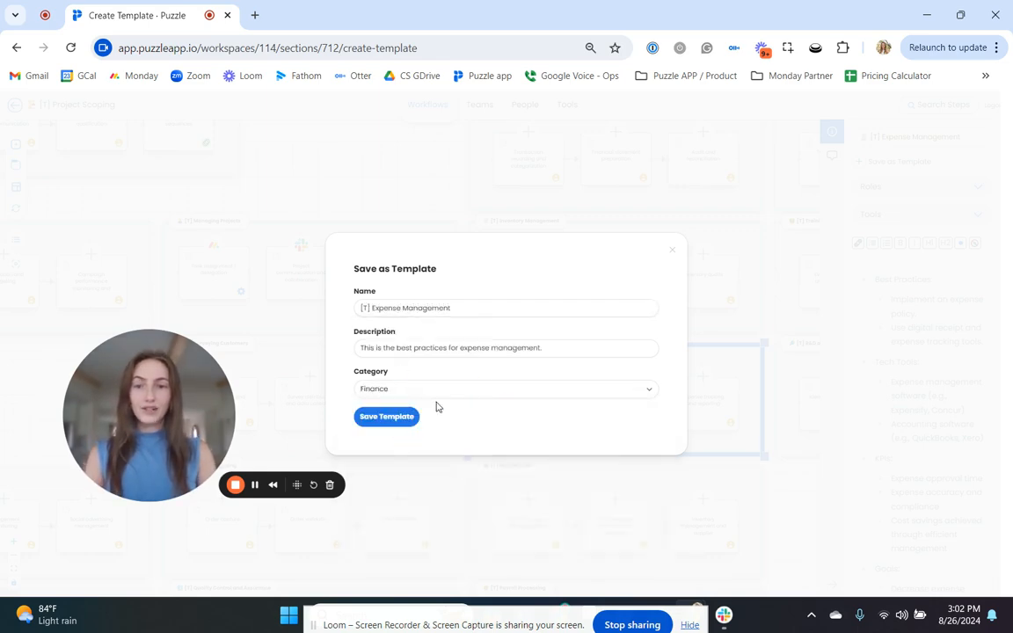
pyautogui.click(402, 421)
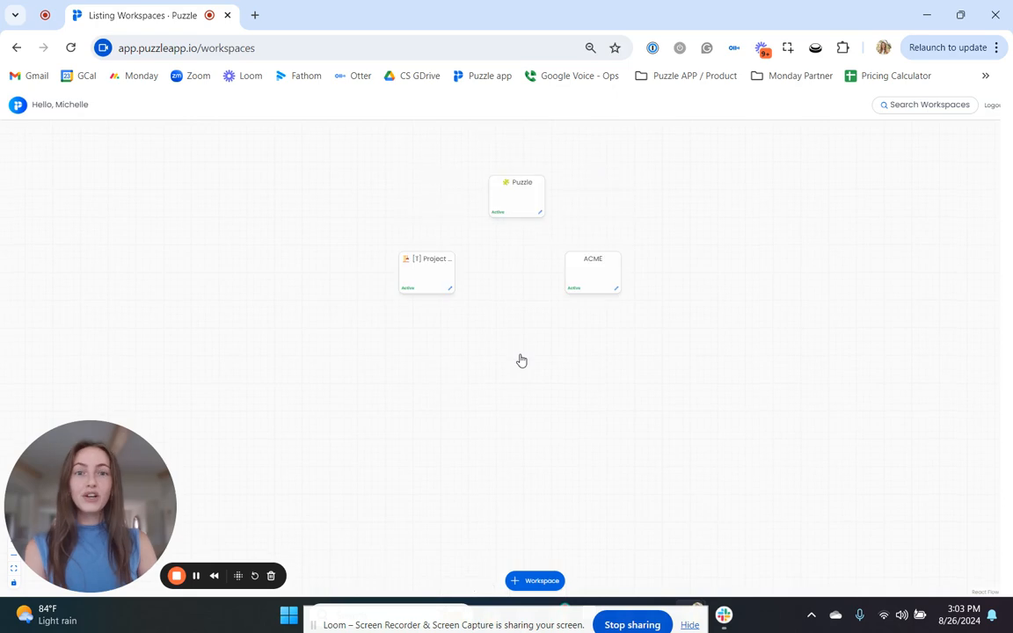
# Open the ACME workspace and add a section from the [T] Expense Management template.
pyautogui.click(551, 274)
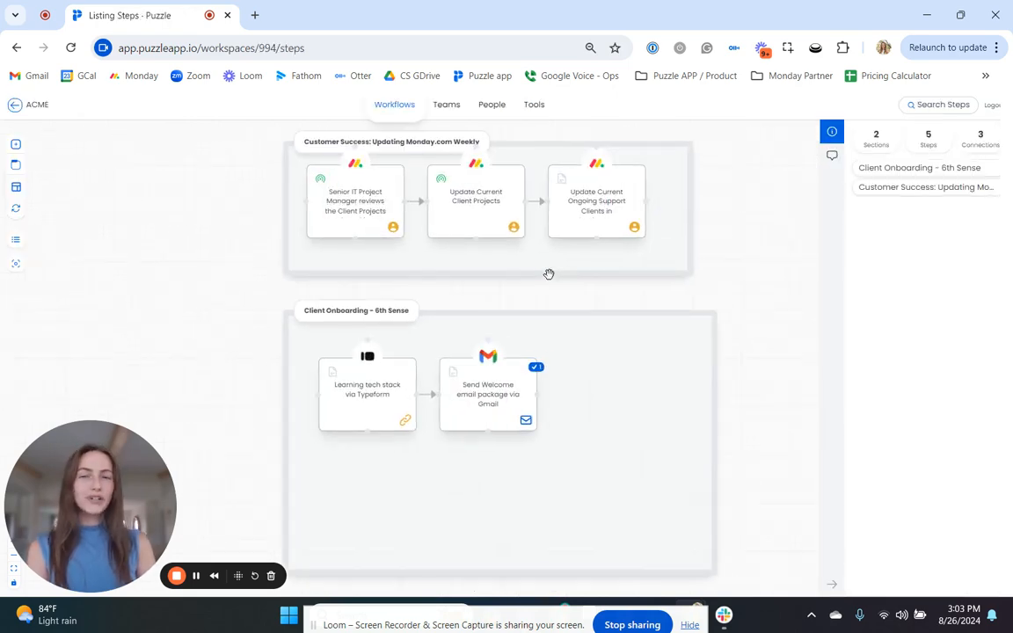
pyautogui.scroll(-1, 550, 276)
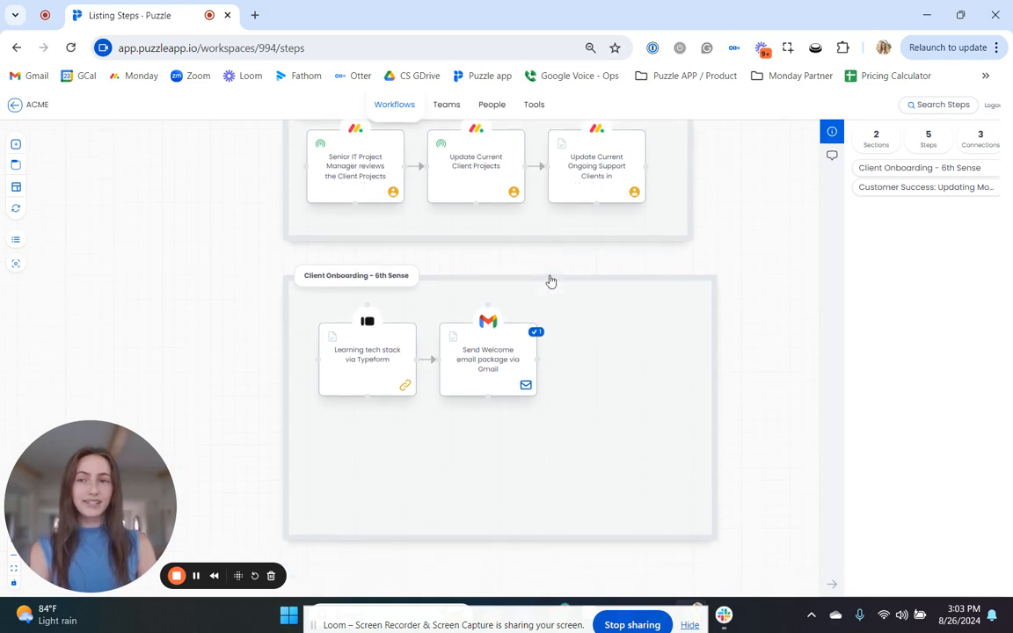
pyautogui.scroll(-5, 550, 281)
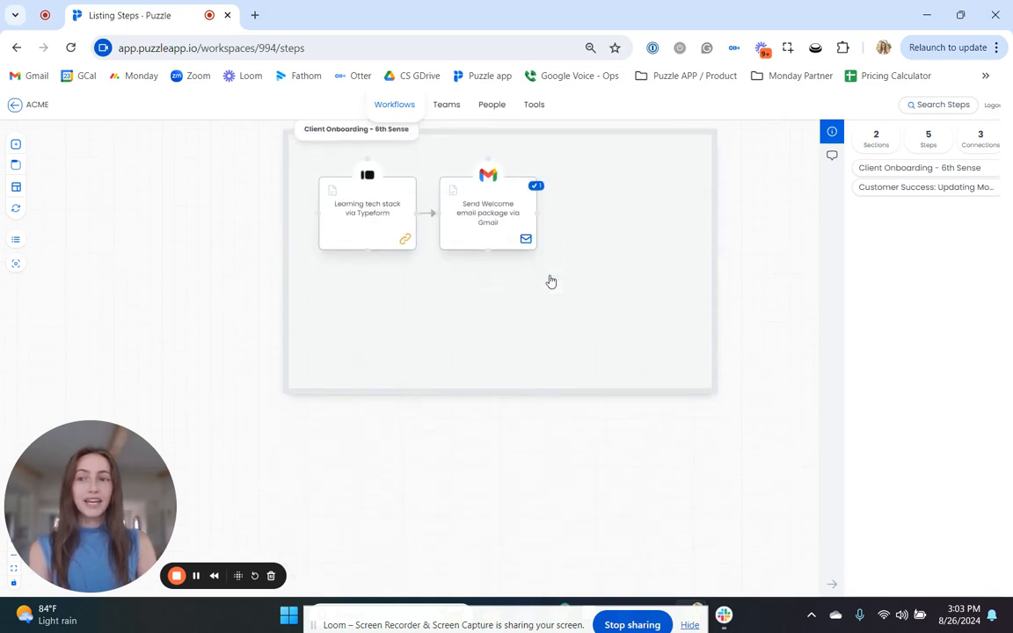
pyautogui.click(16, 194)
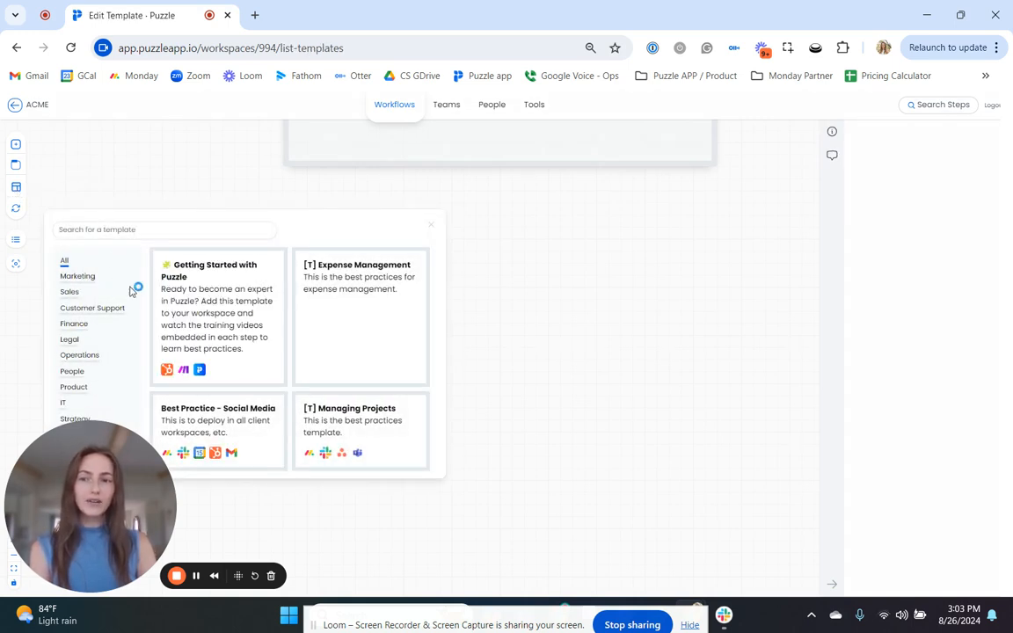
pyautogui.moveTo(321, 288)
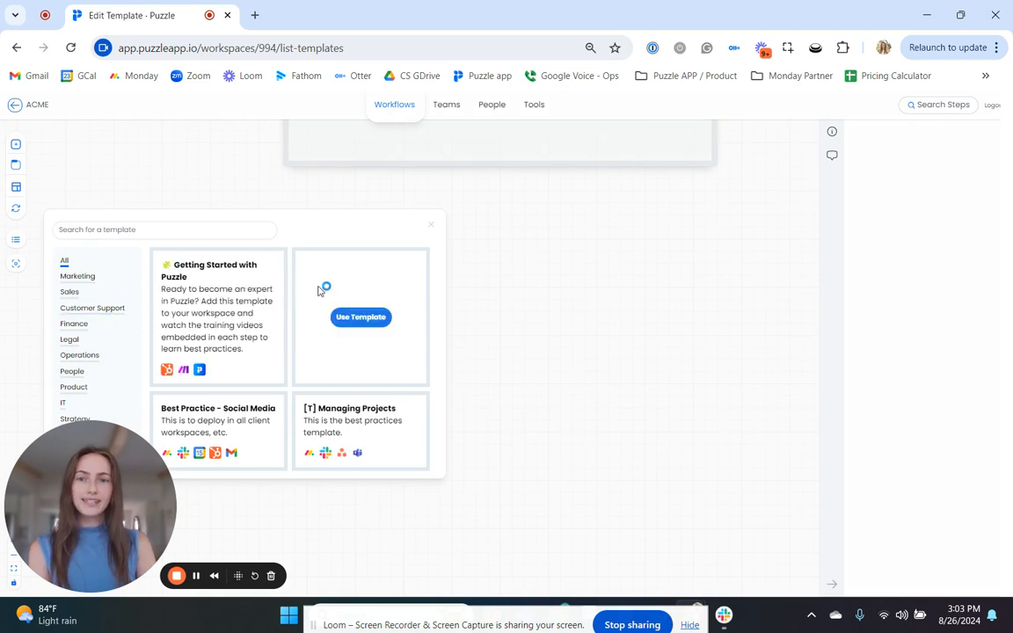
pyautogui.click(361, 319)
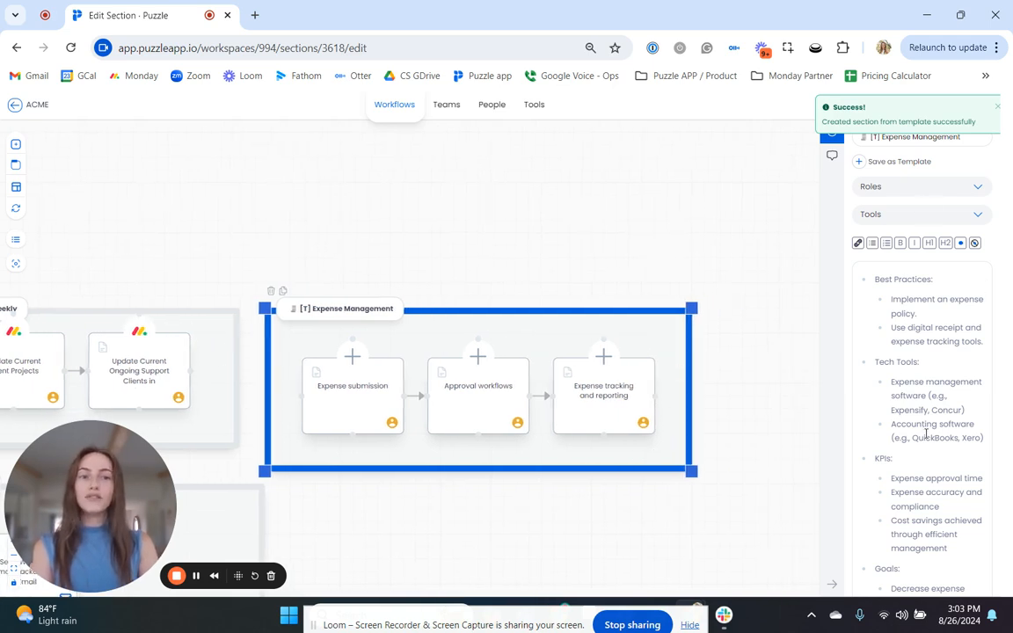
# Examine the details of the Expense submission and Approval workflows steps in the new Expense Management section.
pyautogui.click(361, 400)
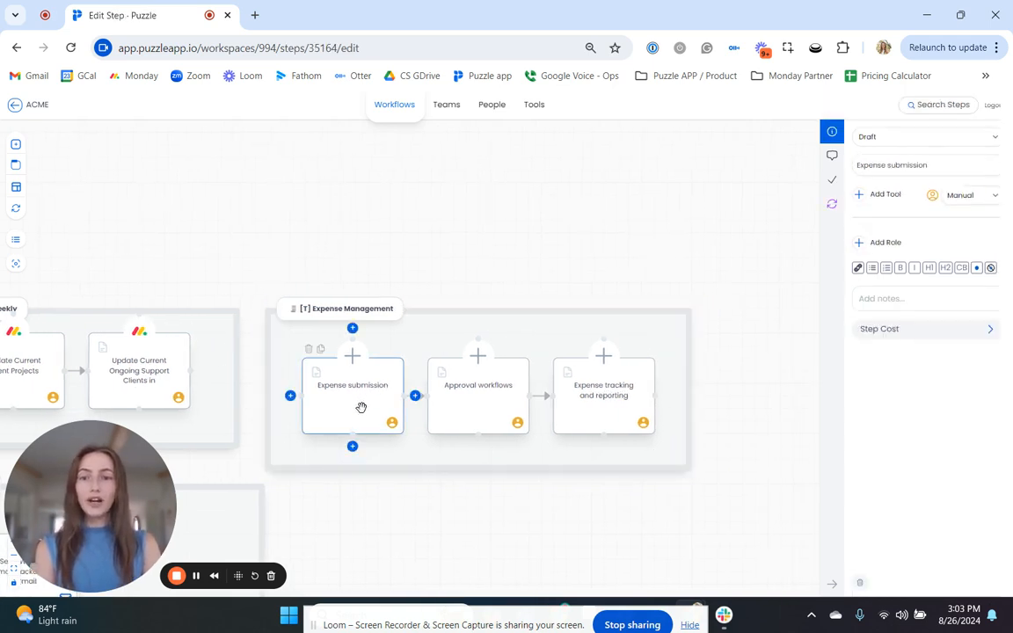
pyautogui.click(465, 389)
pyautogui.click(341, 387)
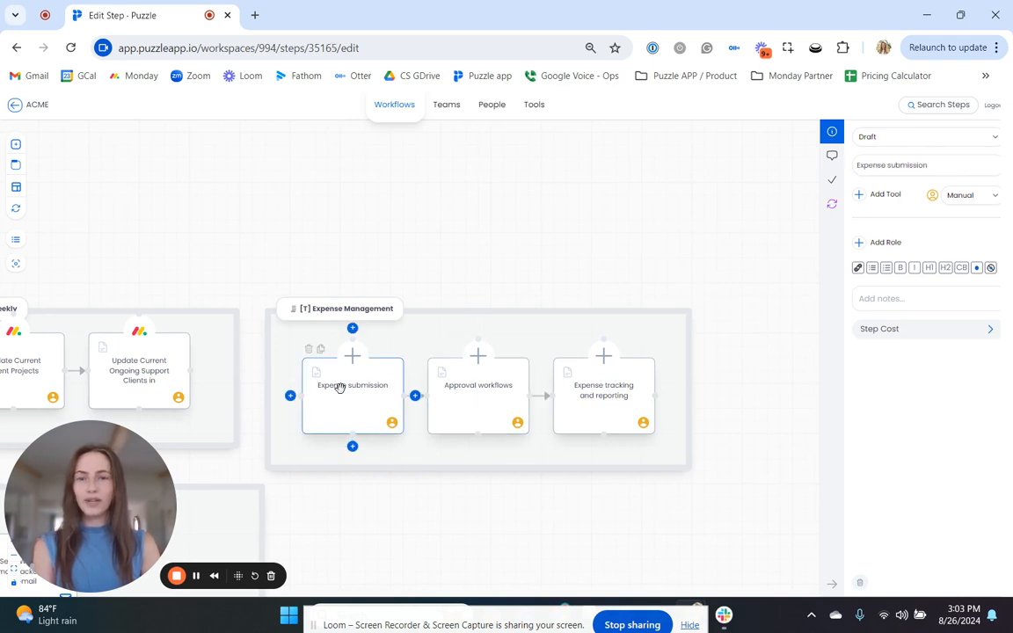
# Add a section from the [T] Managing Projects template to ACME and open its Task assignment / delegation step.
pyautogui.click(16, 187)
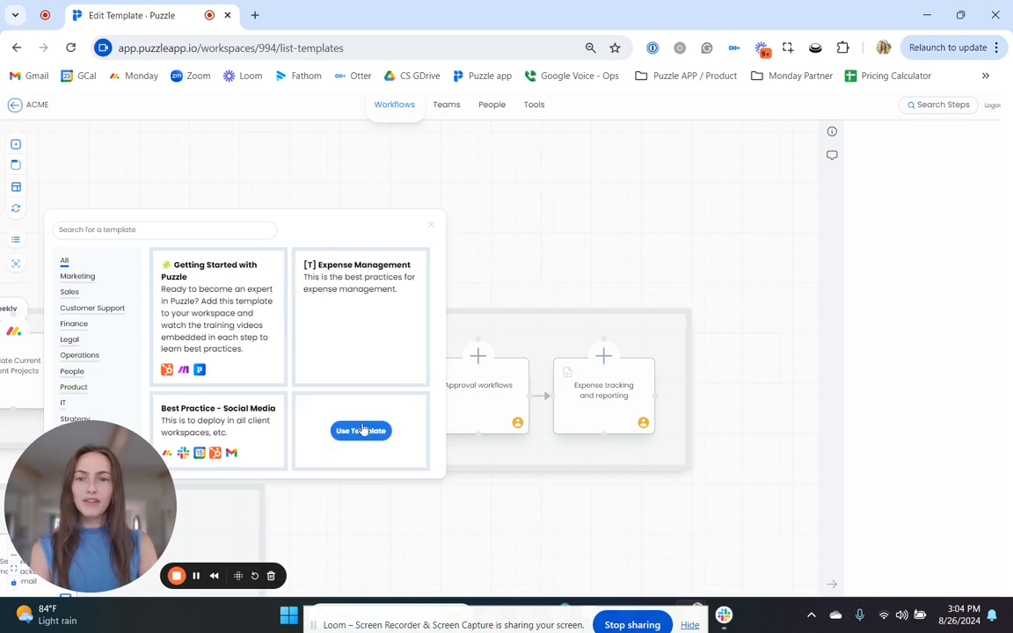
pyautogui.click(362, 431)
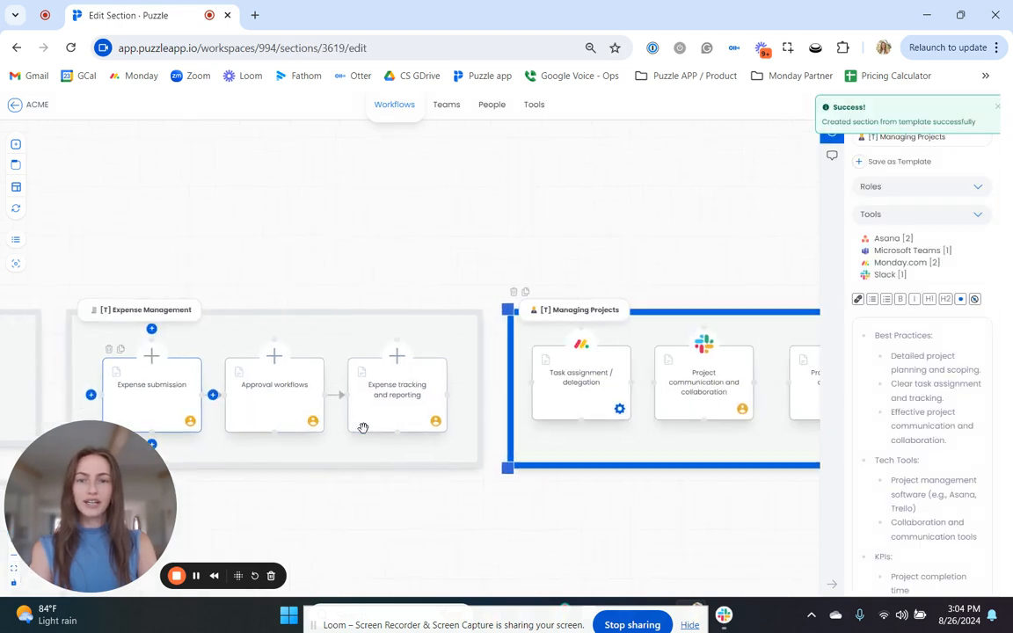
pyautogui.click(528, 374)
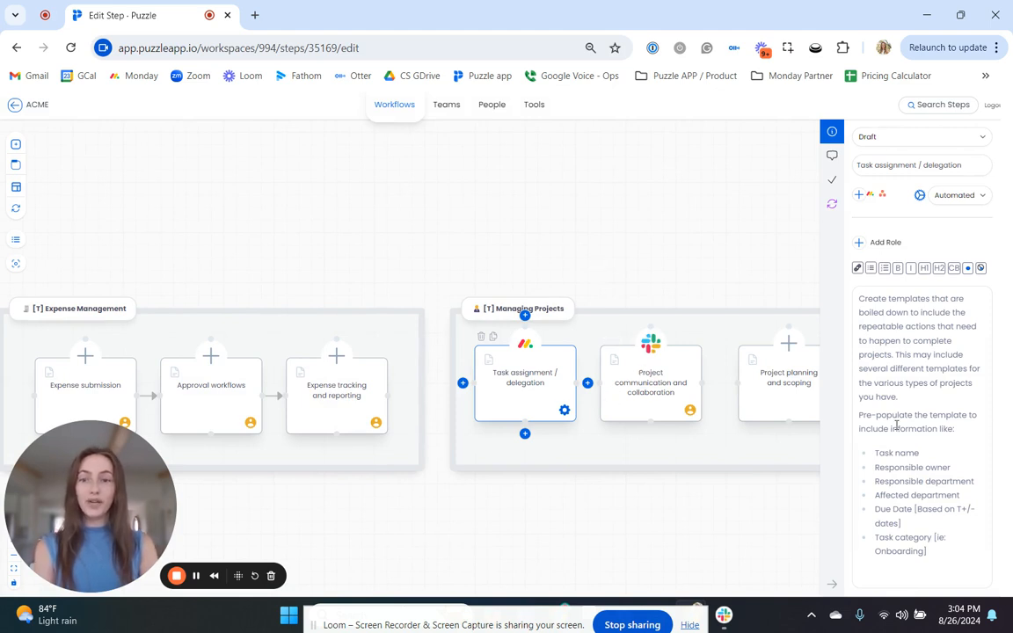
# Save the "Customer Success: Updating Monday.com Weekly" section as a Customer Support template named "ACME - Customer Success", described as "This is for ACME's new workspace.".
pyautogui.click(395, 213)
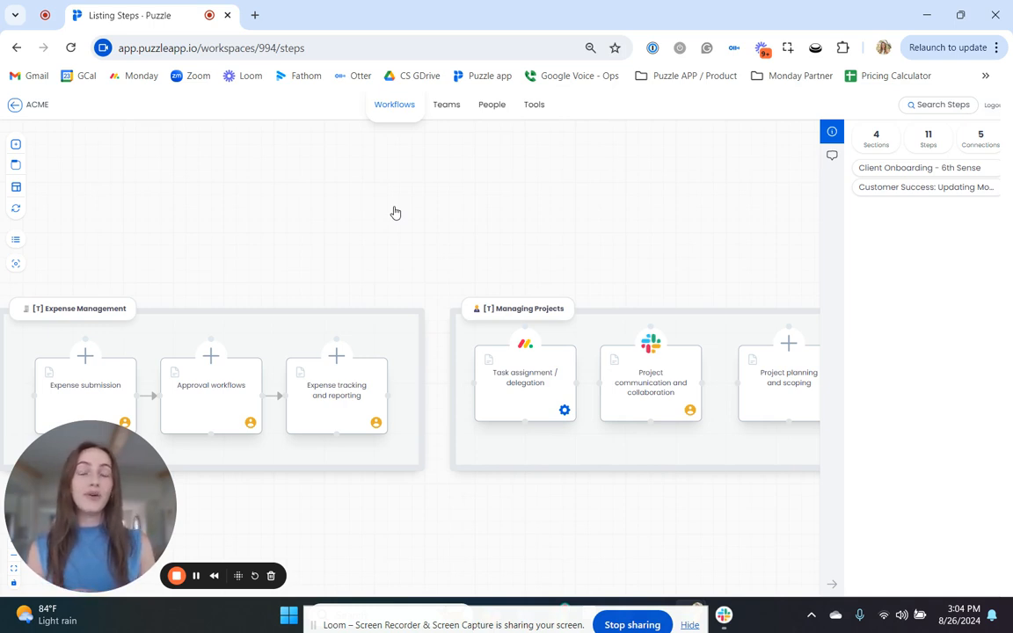
pyautogui.moveTo(128, 594); pyautogui.dragTo(604, 522)
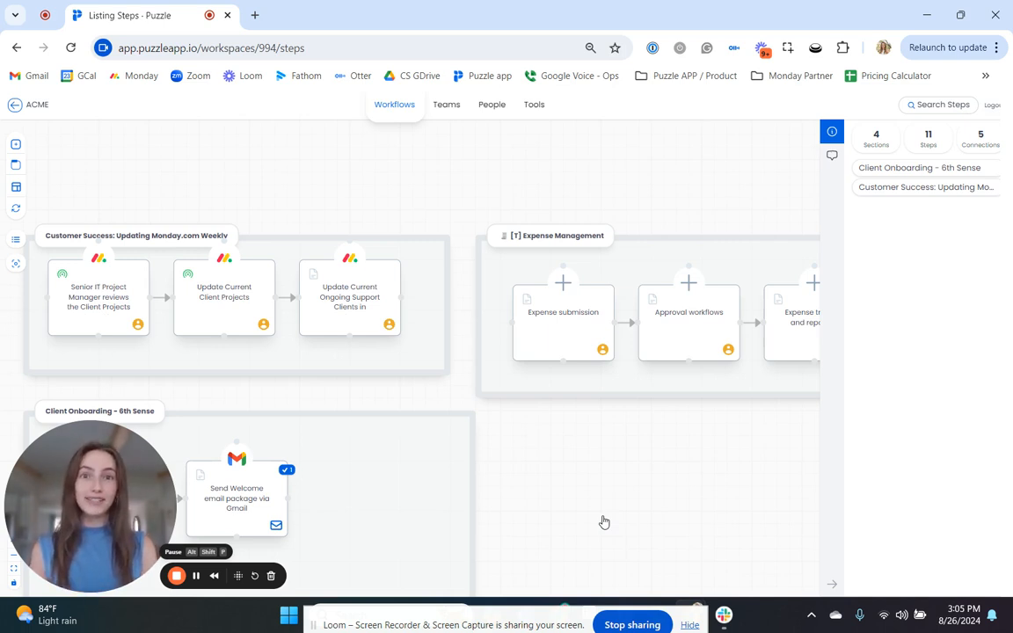
pyautogui.click(129, 239)
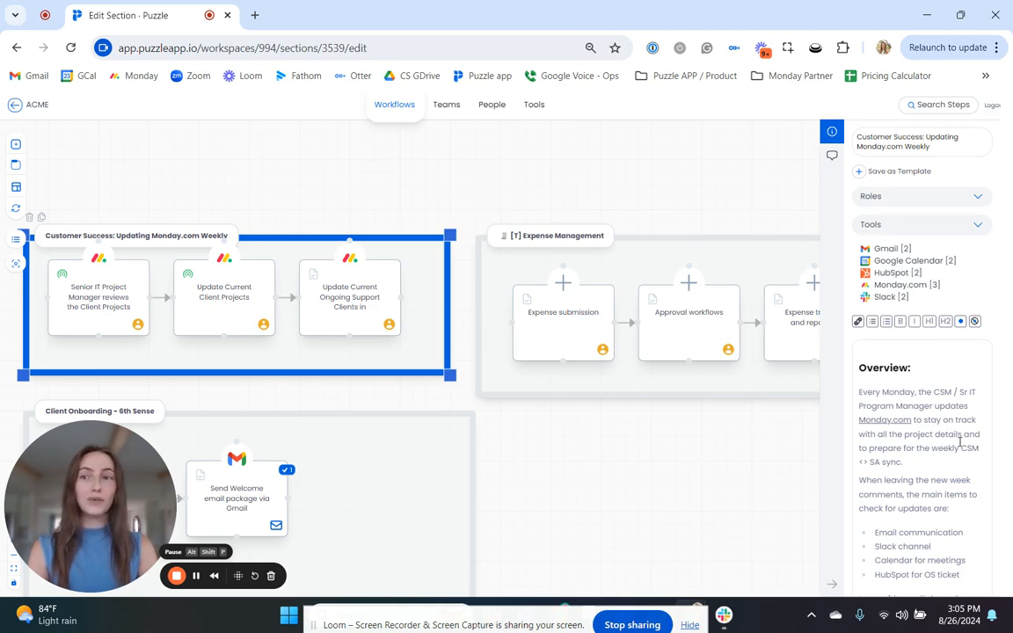
pyautogui.click(892, 171)
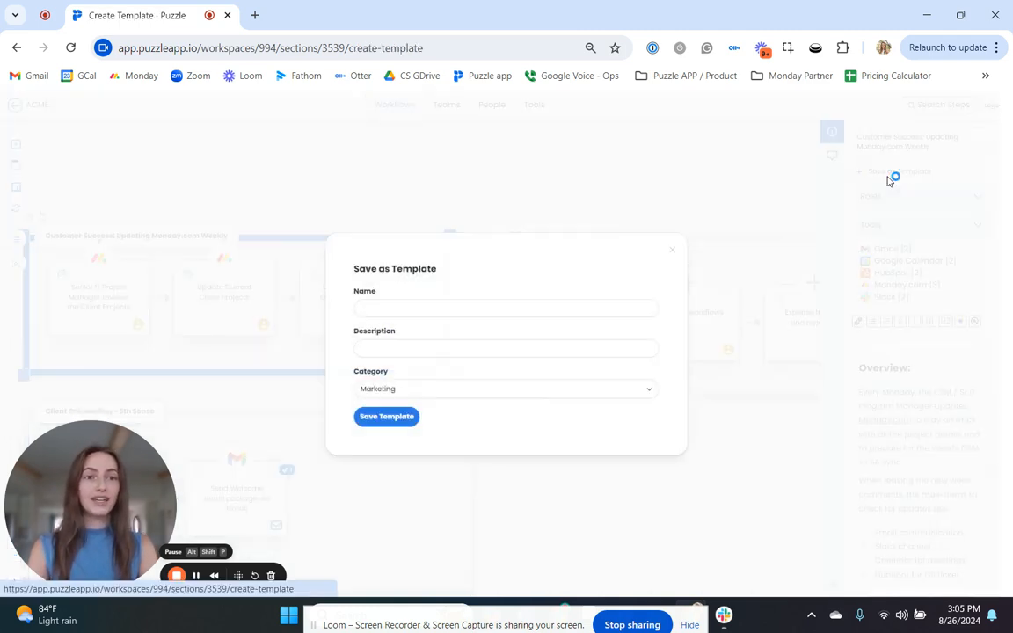
pyautogui.click(461, 310)
pyautogui.write('ACME - Cust')
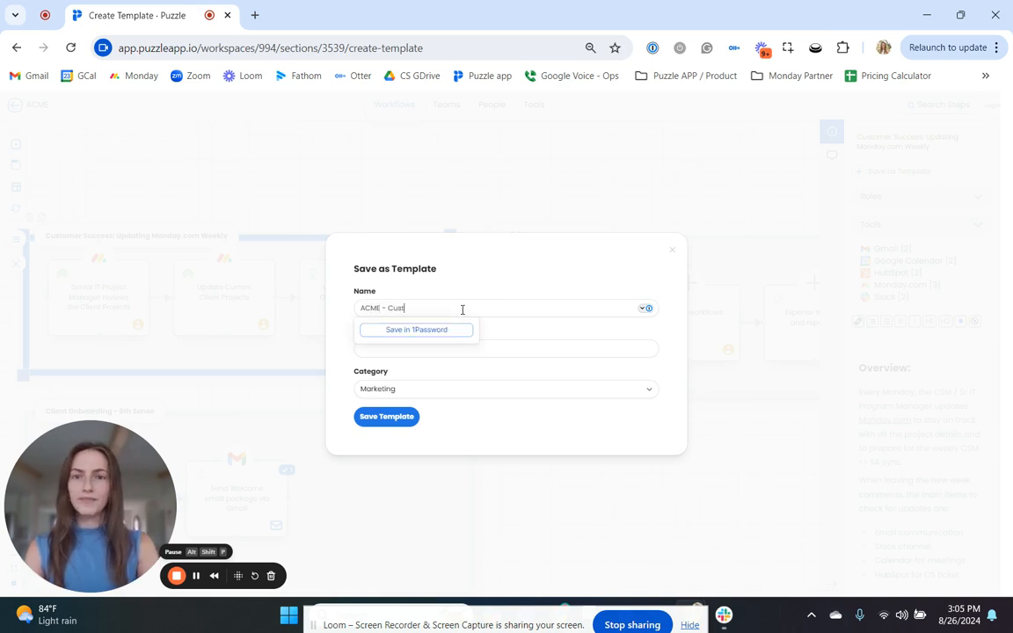
pyautogui.write('omer Success')
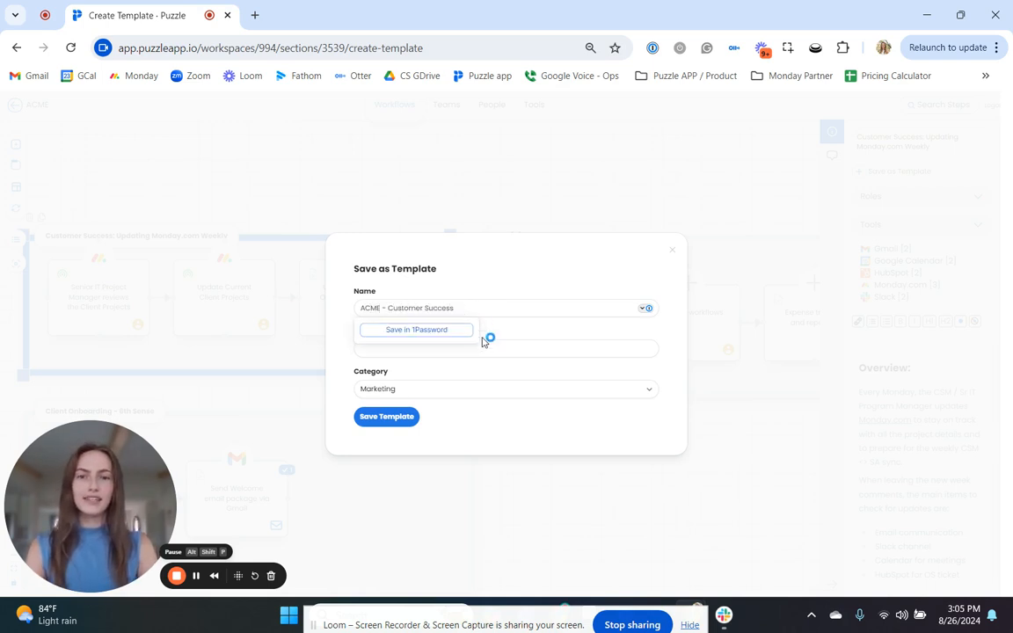
pyautogui.click(494, 351)
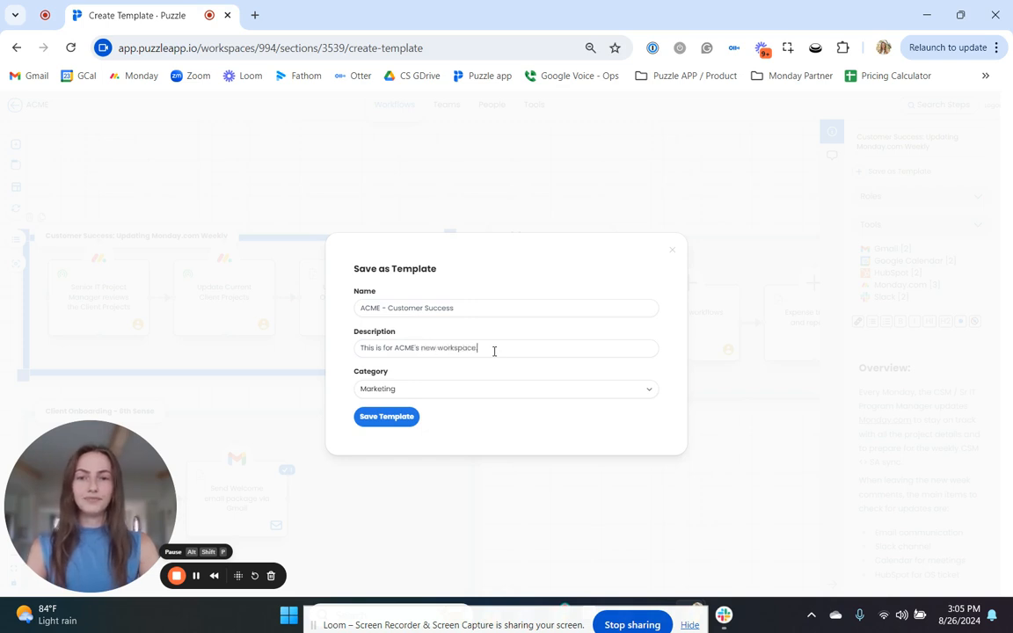
pyautogui.click(426, 392)
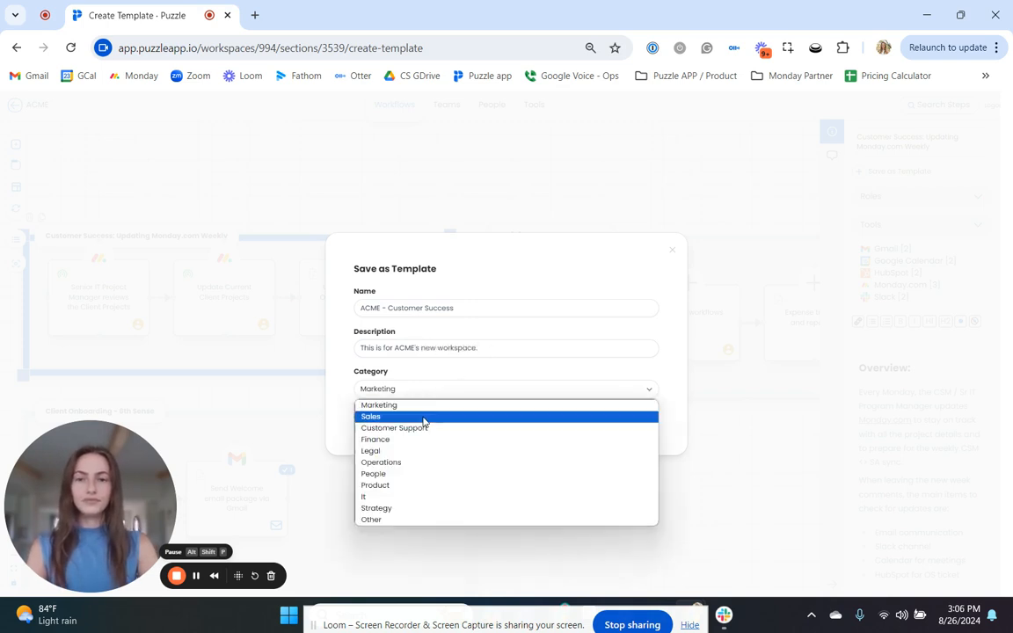
pyautogui.click(421, 429)
pyautogui.click(403, 424)
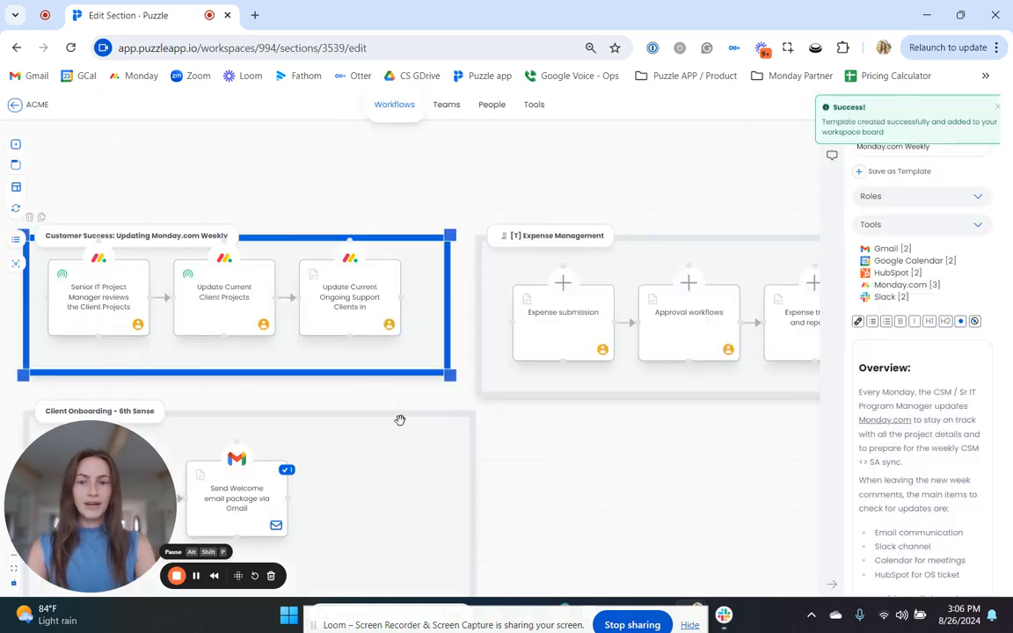
# Return to the workspaces overview and create a new workspace named "ACME Client-Facing".
pyautogui.click(14, 103)
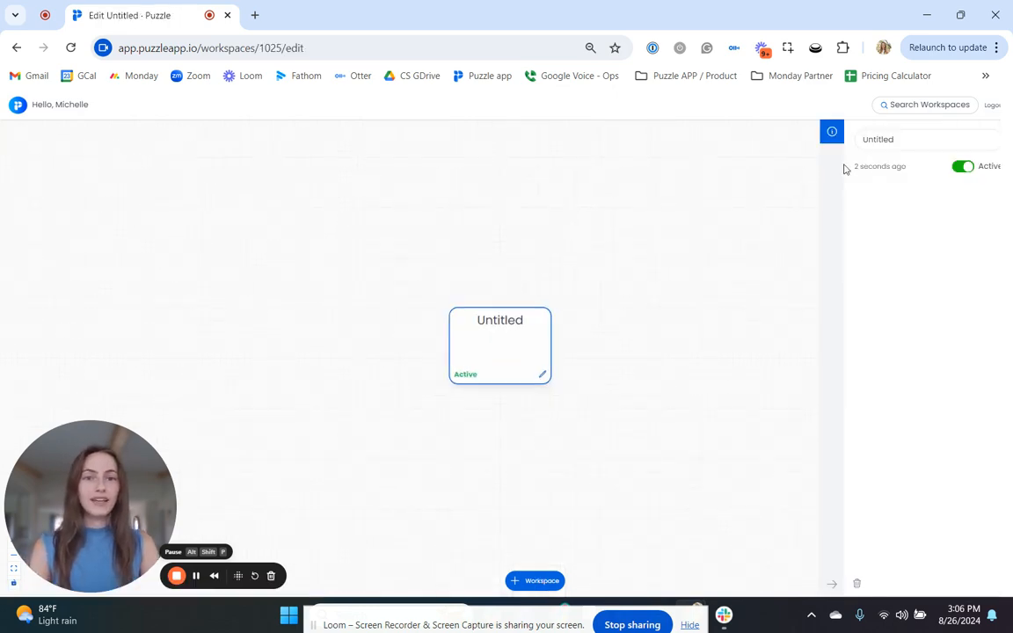
pyautogui.click(890, 140)
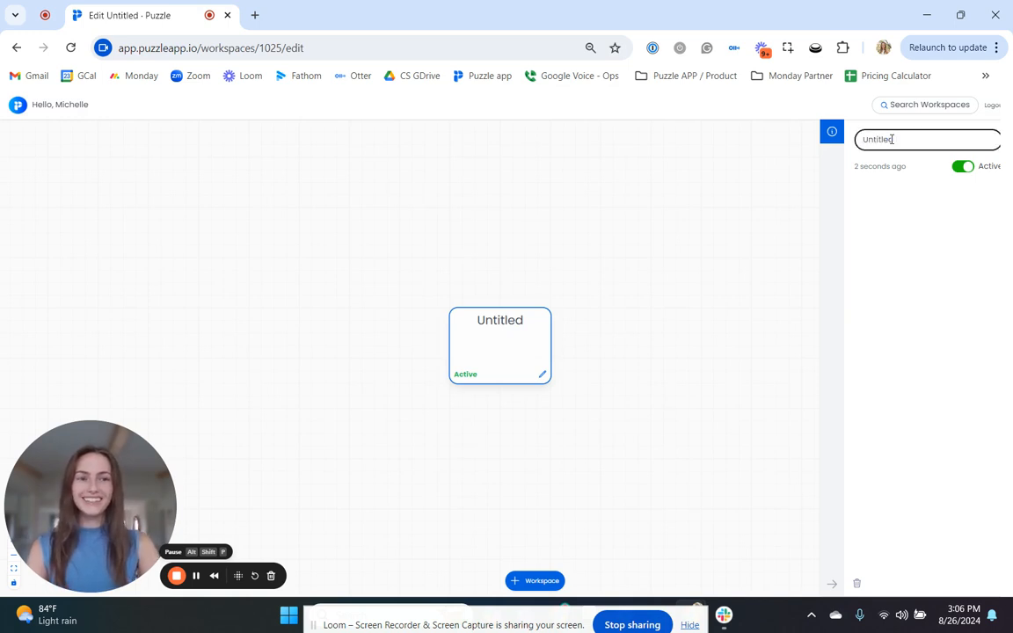
pyautogui.press('BackSpace')
pyautogui.press('BackSpace')
pyautogui.press('BackSpace')
pyautogui.press('BackSpace')
pyautogui.press('BackSpace')
pyautogui.press('BackSpace')
pyautogui.press('BackSpace')
pyautogui.press('BackSpace')
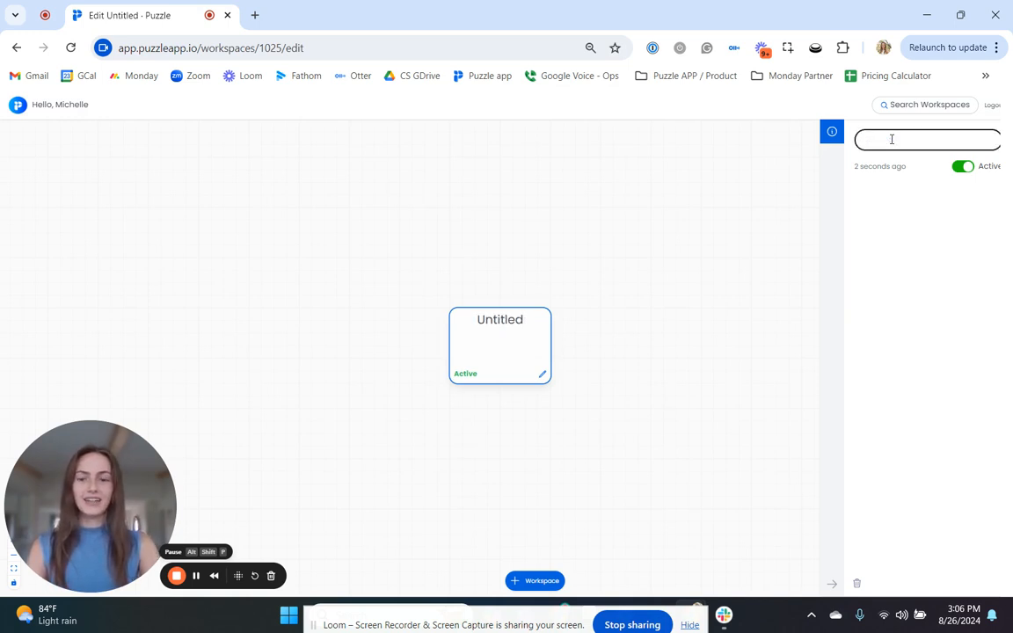
pyautogui.write('ACME')
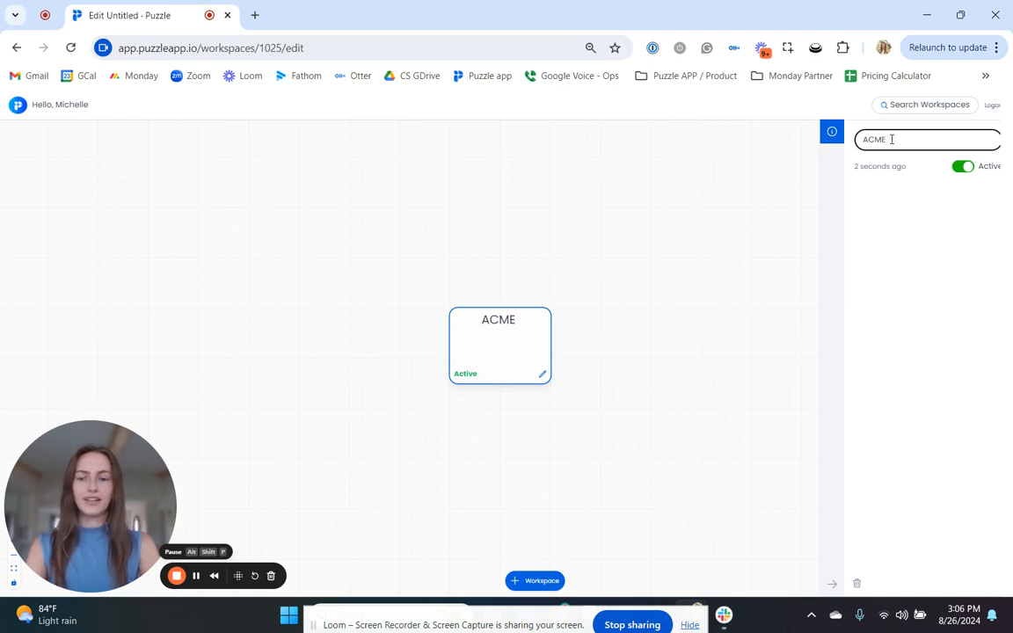
pyautogui.write(' Client')
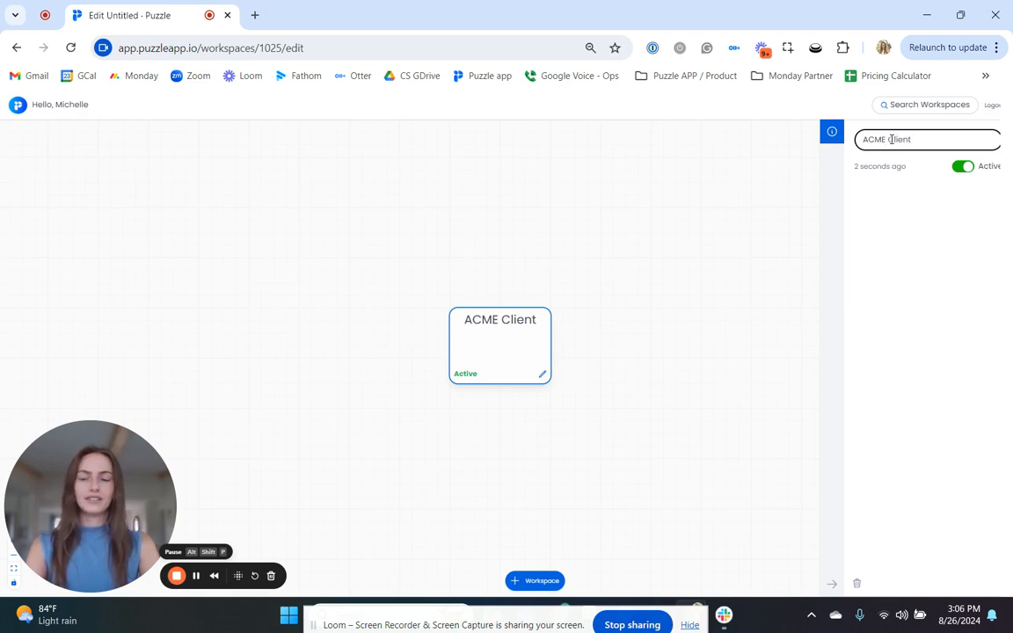
pyautogui.write('-Facing')
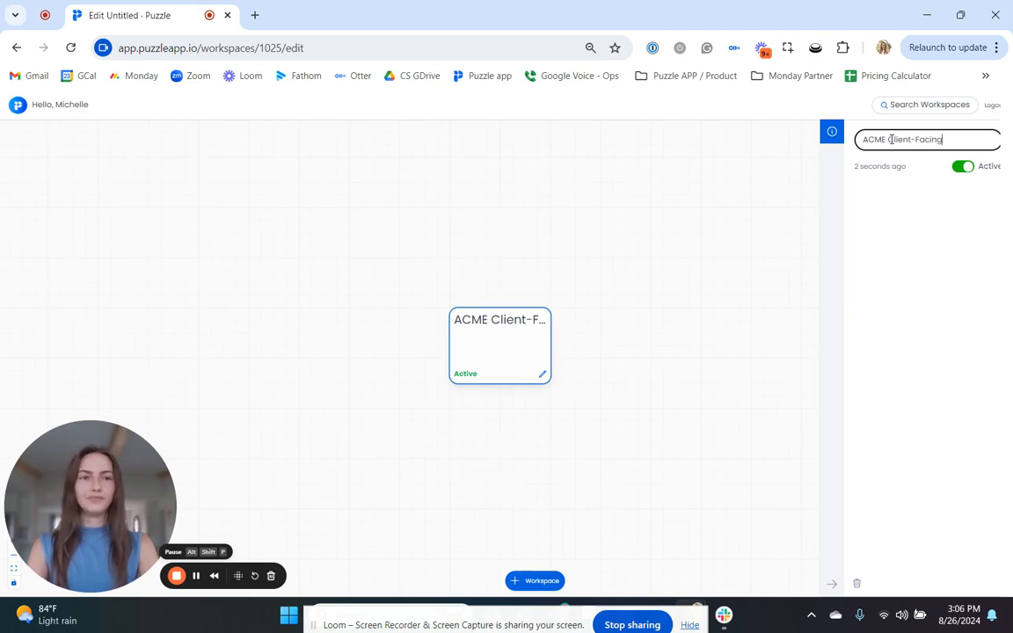
# Open the ACME Client-Facing workspace and add a section from the ACME - Customer Success template.
pyautogui.click(508, 352)
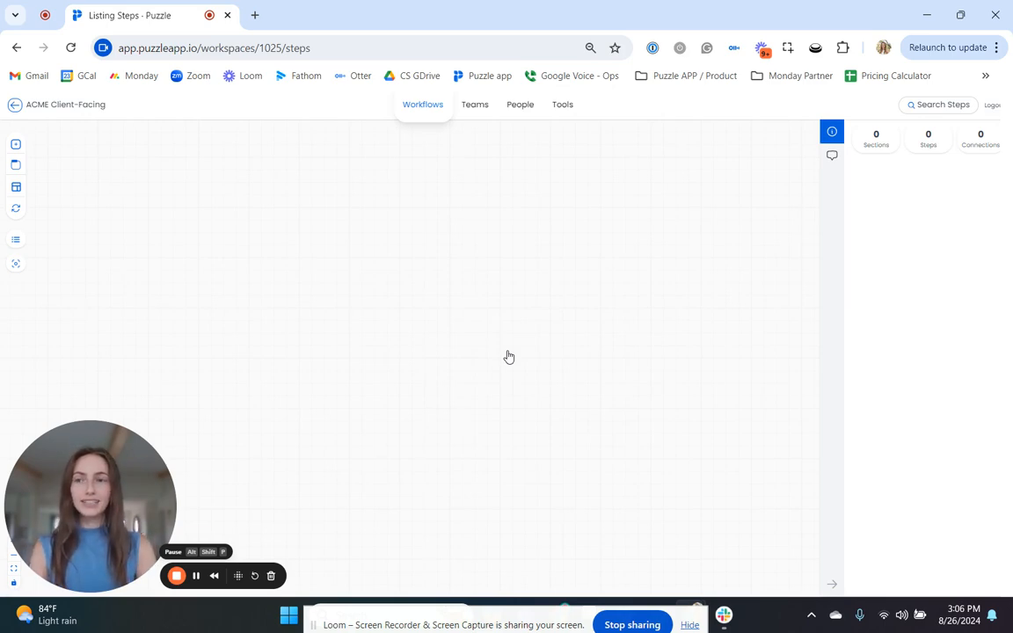
pyautogui.click(17, 188)
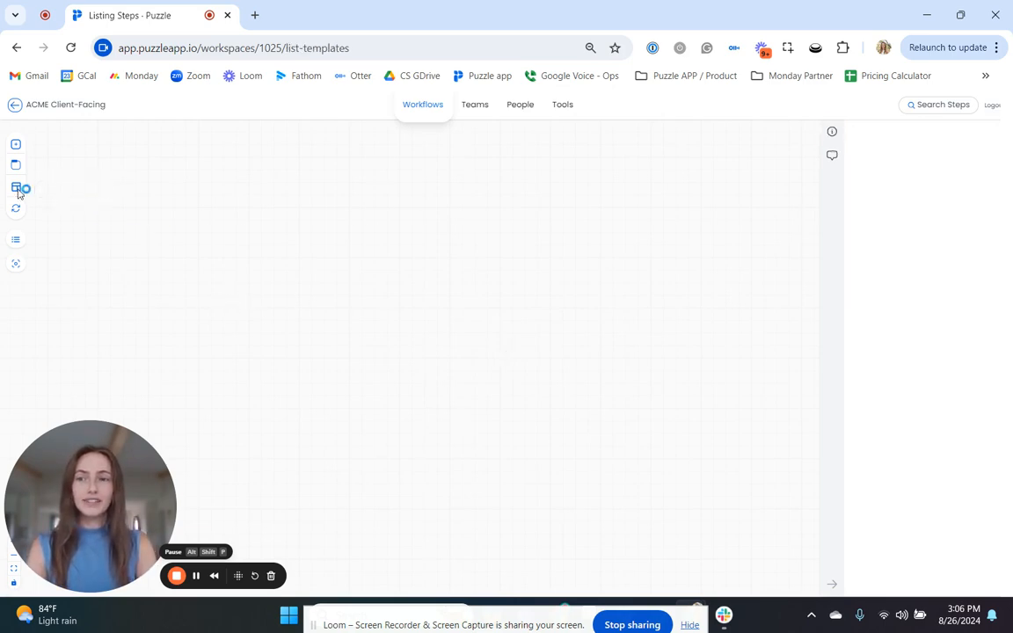
pyautogui.moveTo(253, 464)
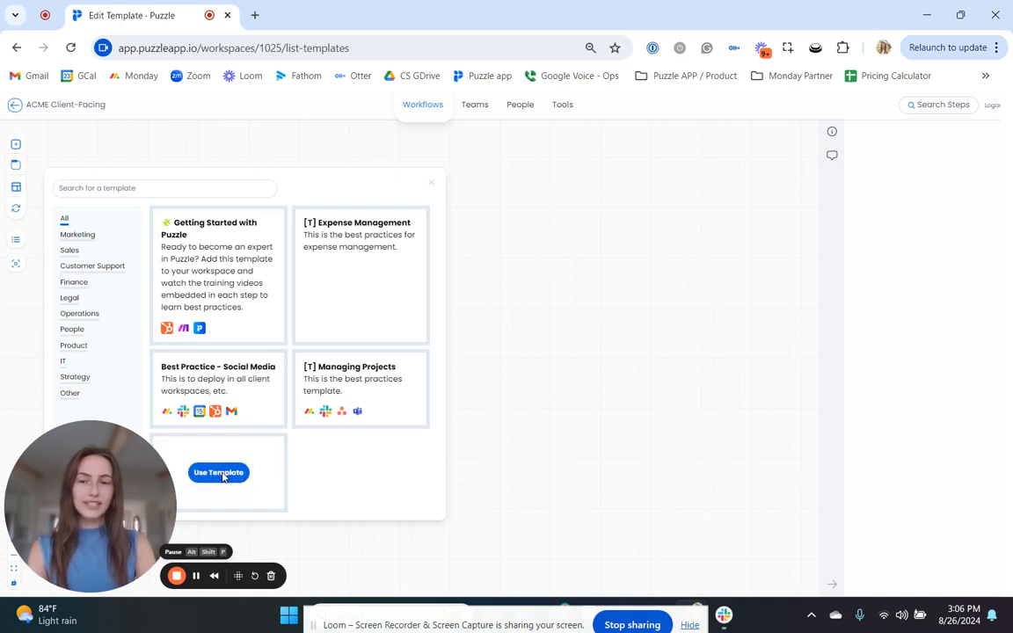
pyautogui.click(219, 473)
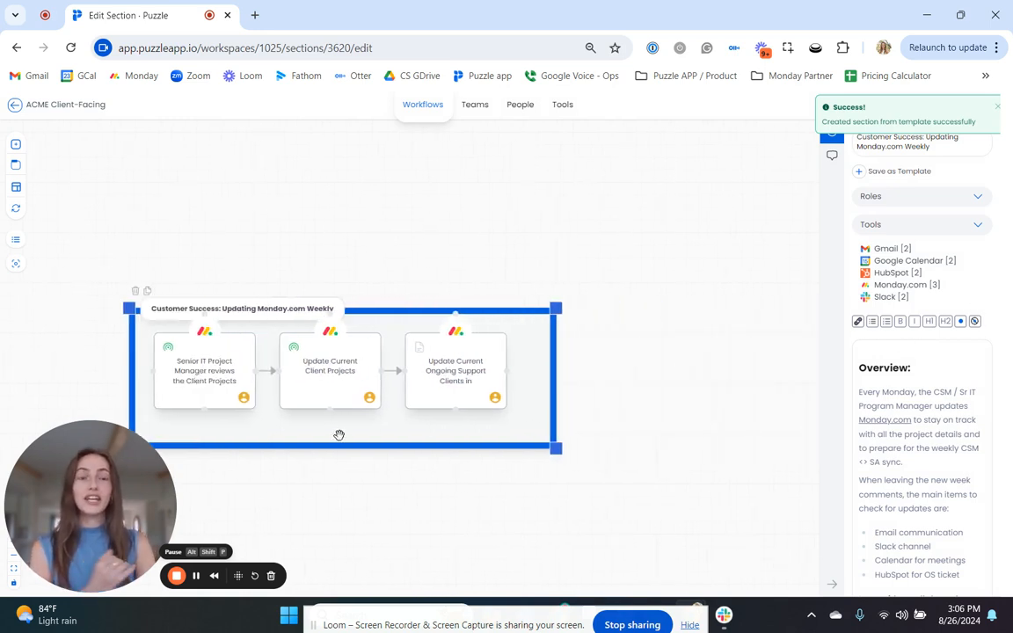
pyautogui.click(421, 372)
pyautogui.click(455, 377)
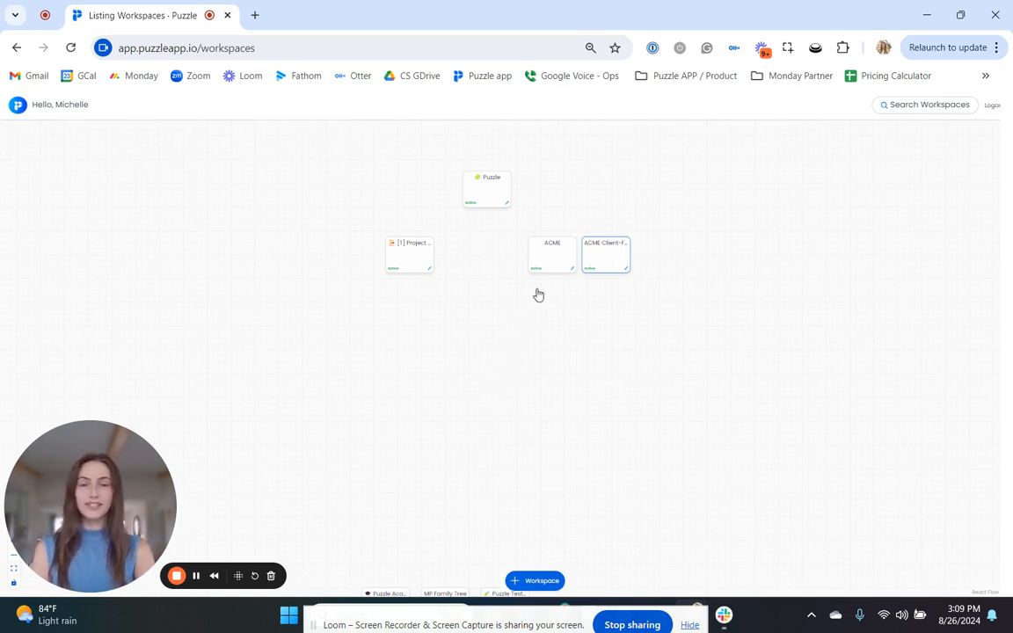
# Open the ACME workspace and add a new section named "Client Onboarding" in an empty area of the canvas.
pyautogui.click(546, 256)
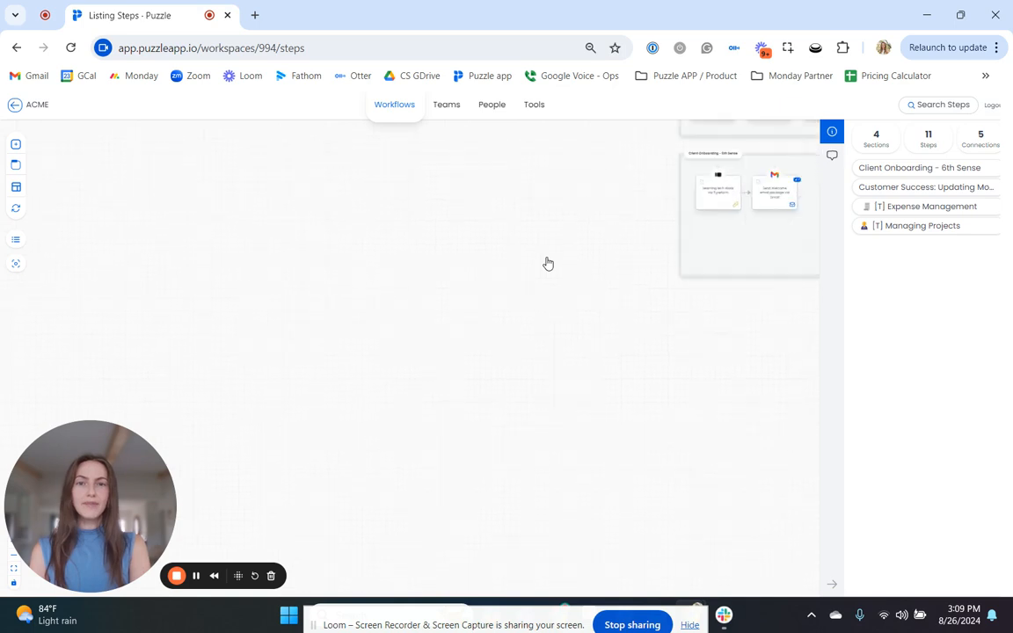
pyautogui.scroll(-8, 531, 411)
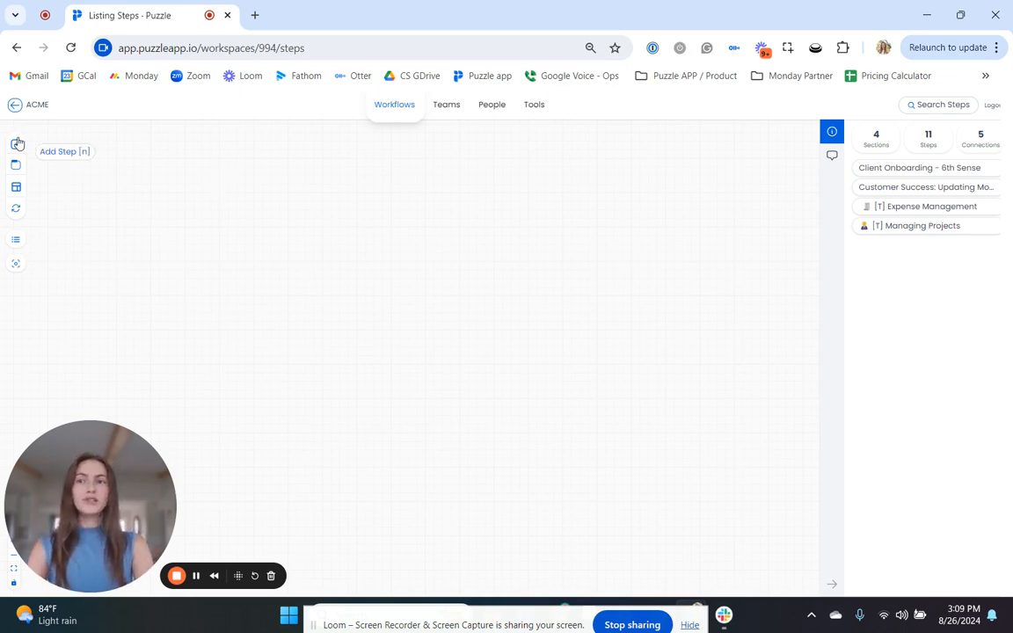
pyautogui.click(17, 166)
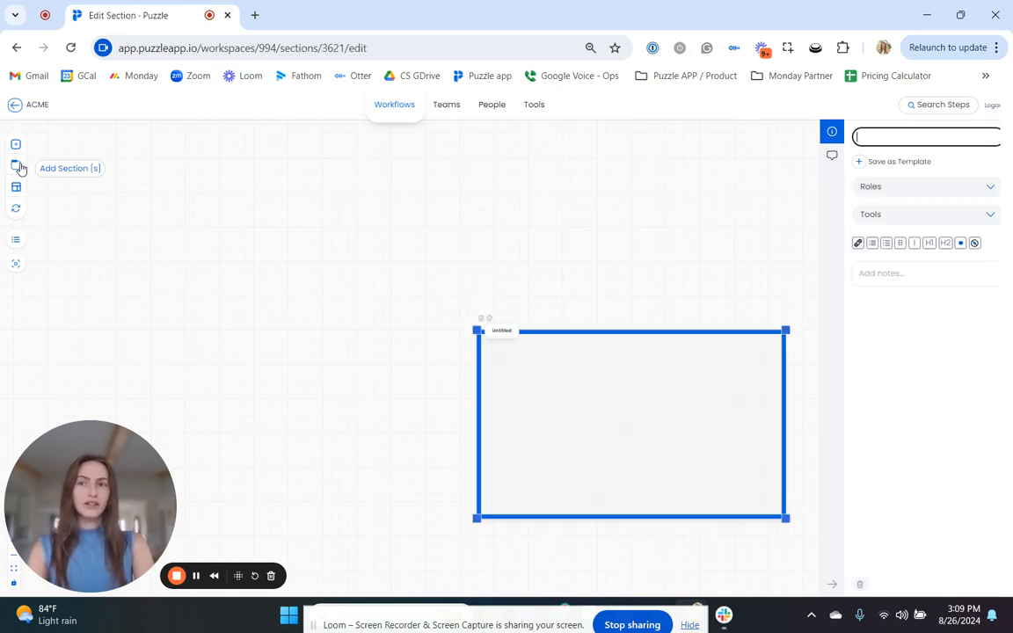
pyautogui.write('Client Onboard')
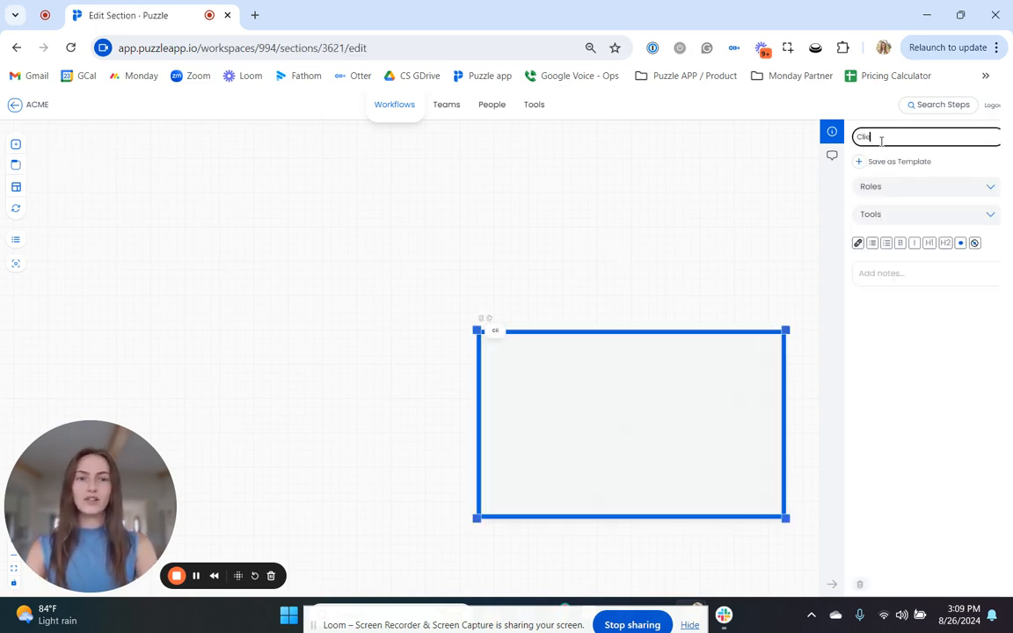
pyautogui.write('ing')
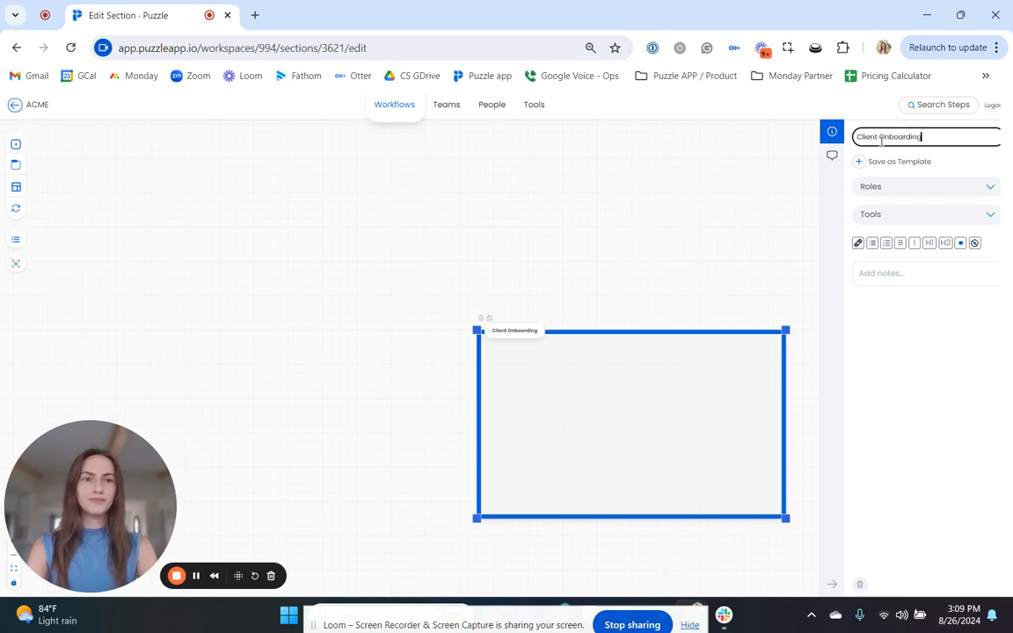
pyautogui.click(532, 346)
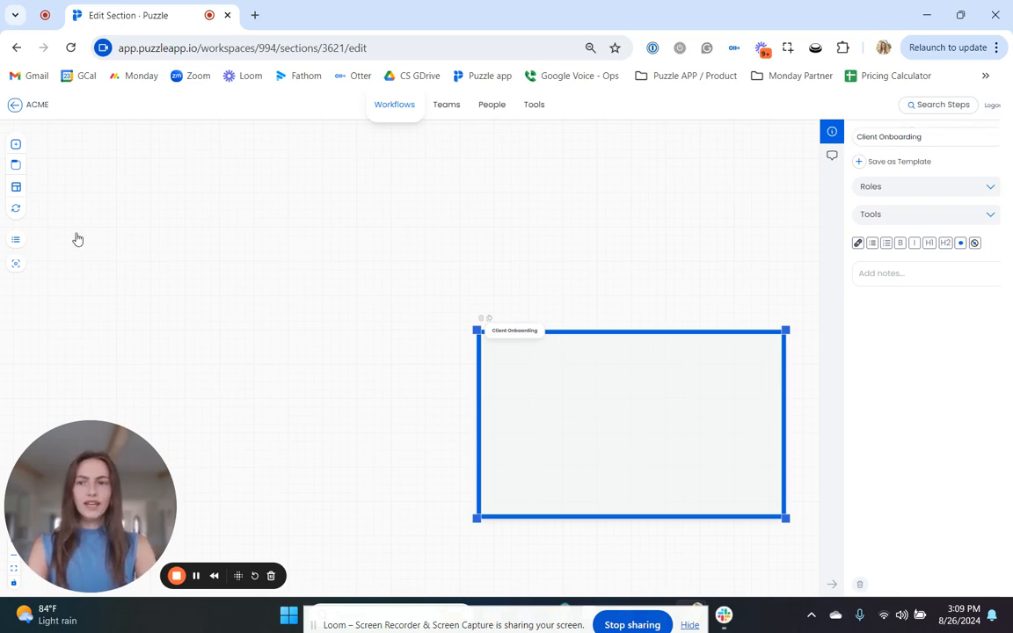
# Add a step named "Send intro email via Gmail" to the Client Onboarding section, with Gmail tagged as its tool.
pyautogui.click(16, 145)
pyautogui.moveTo(539, 381)
pyautogui.mouseDown()
pyautogui.moveTo(524, 361)
pyautogui.moveTo(547, 389)
pyautogui.moveTo(534, 384)
pyautogui.mouseUp()
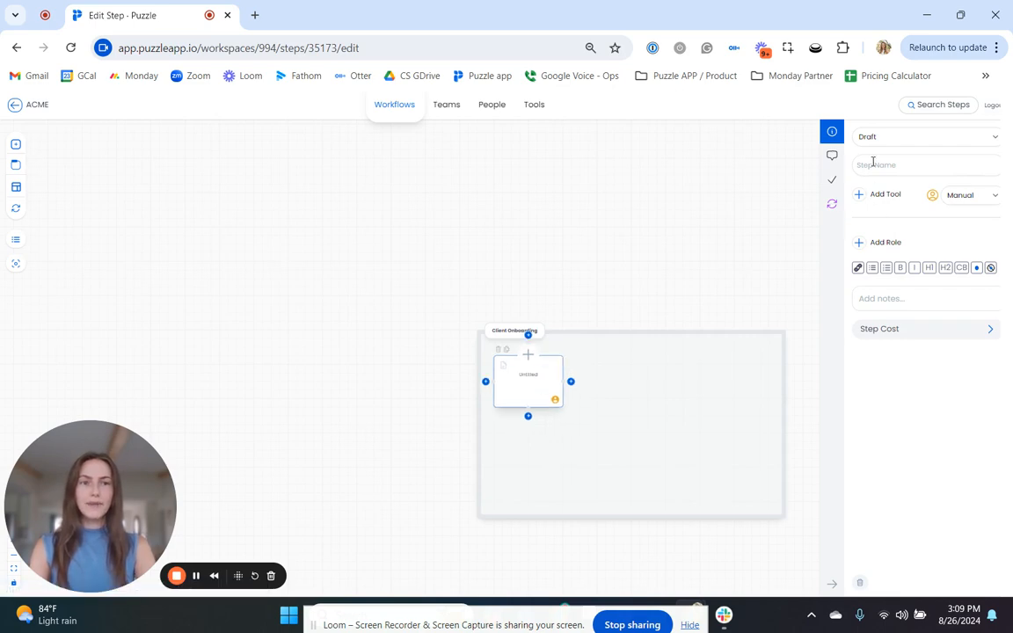
pyautogui.click(873, 164)
pyautogui.write('Send Intro')
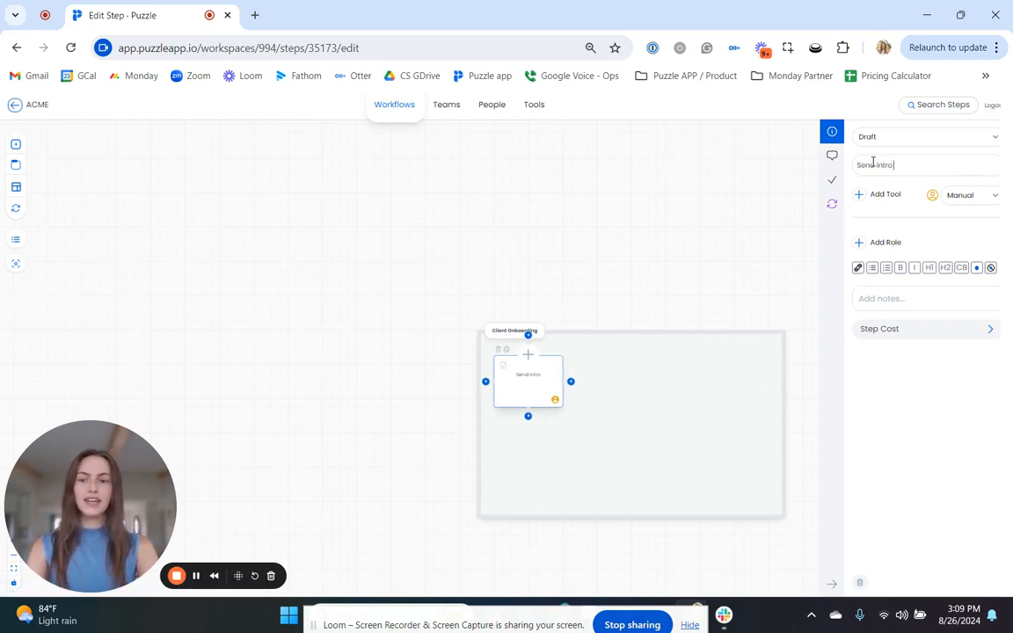
pyautogui.write(' email via @g')
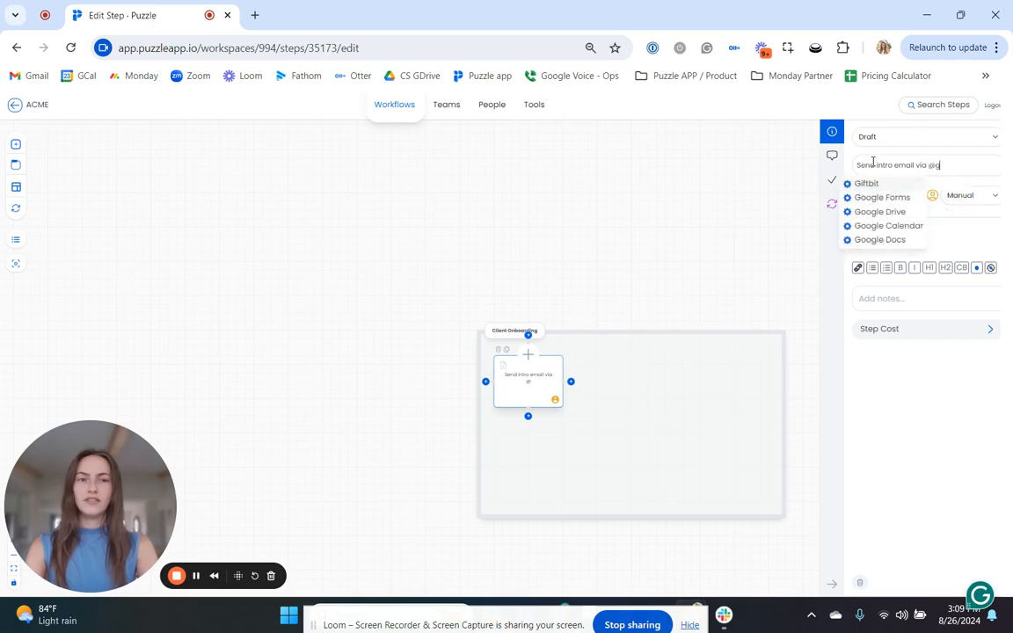
pyautogui.write('mail')
pyautogui.press('Return')
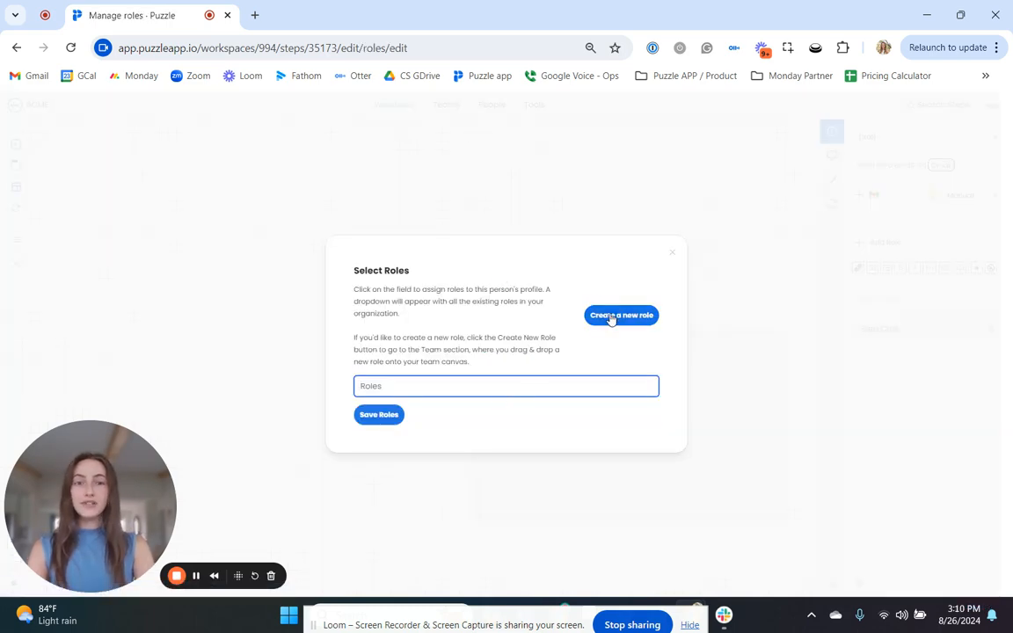
# Create a "Customer Success Manager" role and assign it to the intro email step.
pyautogui.click(611, 315)
pyautogui.click(423, 353)
pyautogui.write('Cu')
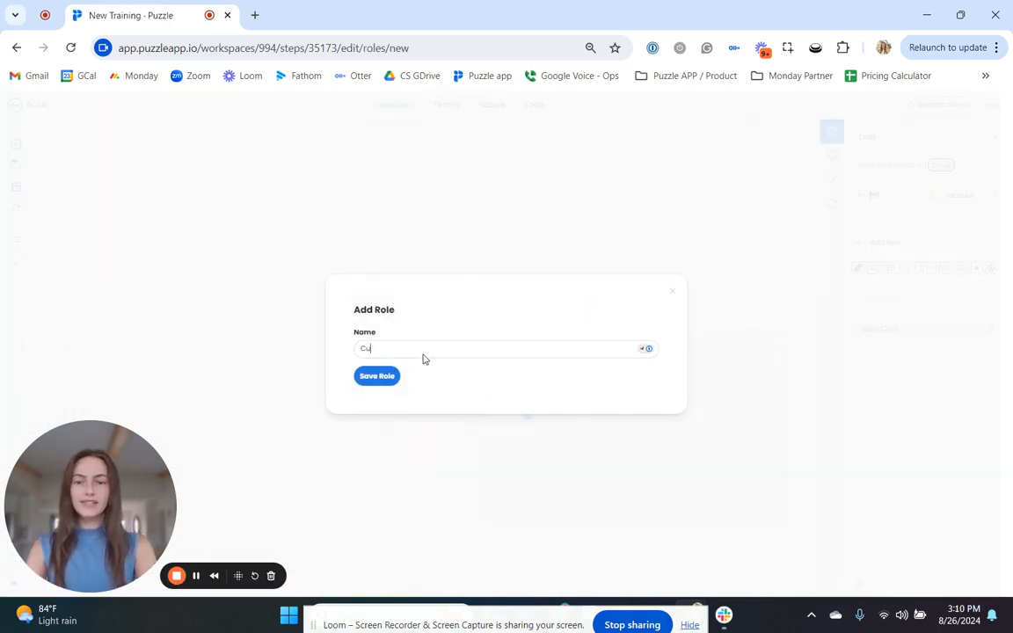
pyautogui.write('stomer Success Manager')
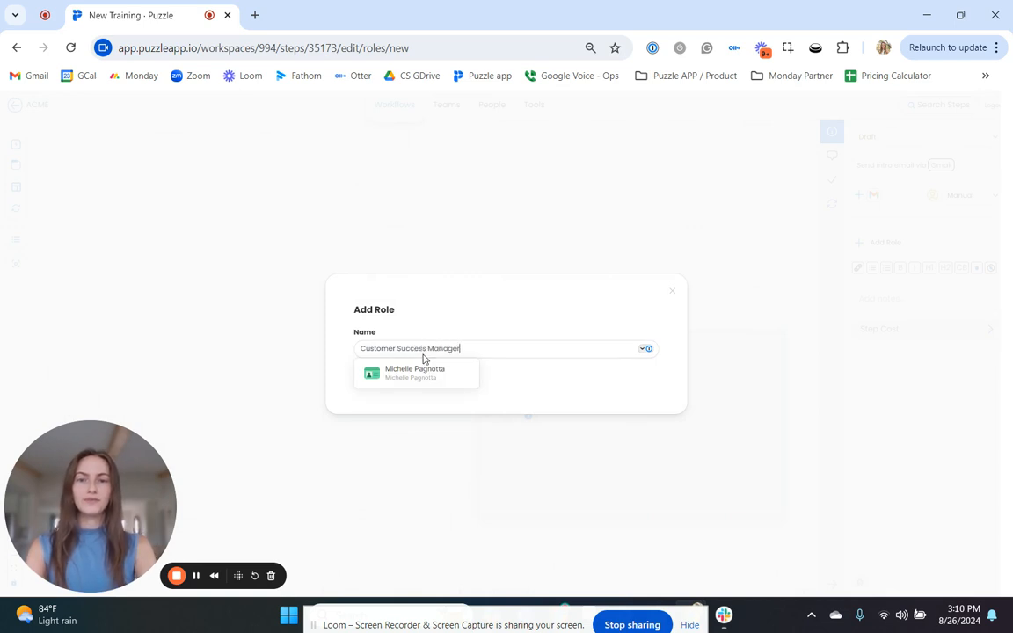
pyautogui.press('Return')
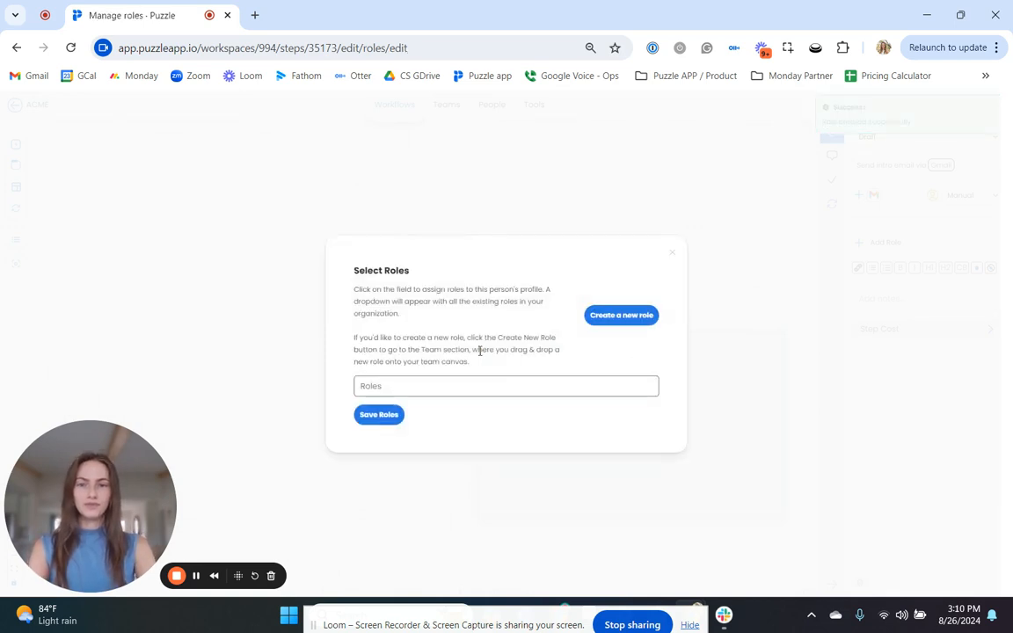
pyautogui.click(392, 388)
pyautogui.write('Cust')
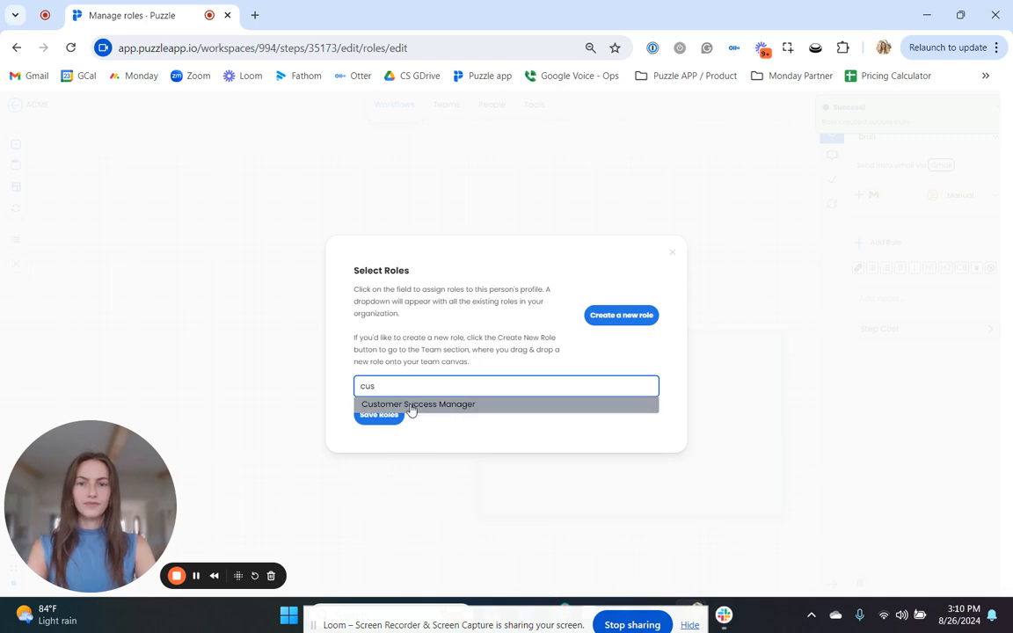
pyautogui.click(413, 403)
pyautogui.click(378, 425)
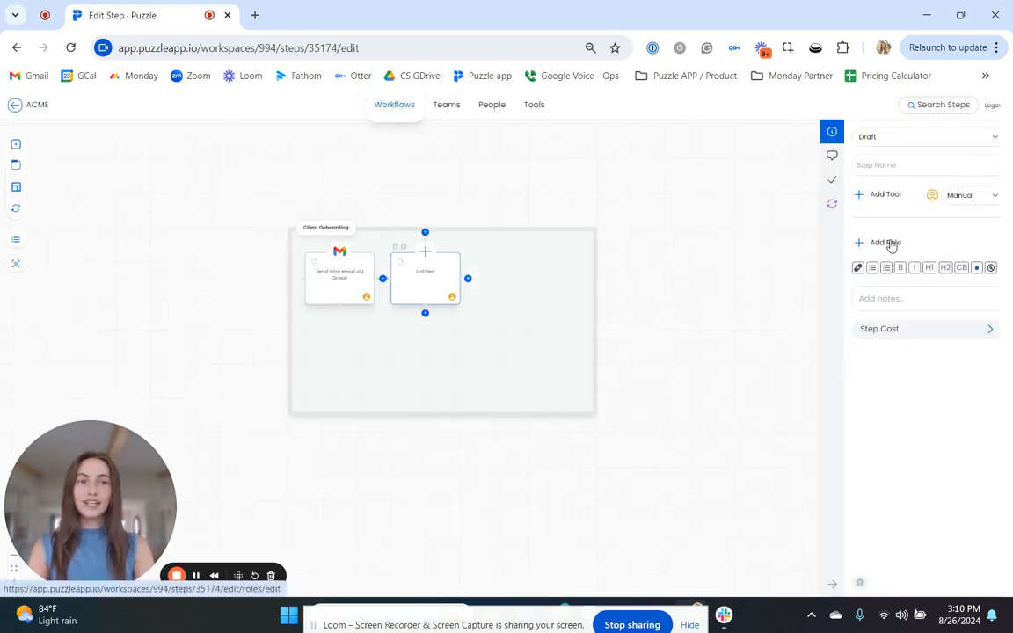
# Create a role named "Client" from the role settings of the new untitled step in the Client Onboarding section.
pyautogui.click(890, 244)
pyautogui.click(452, 384)
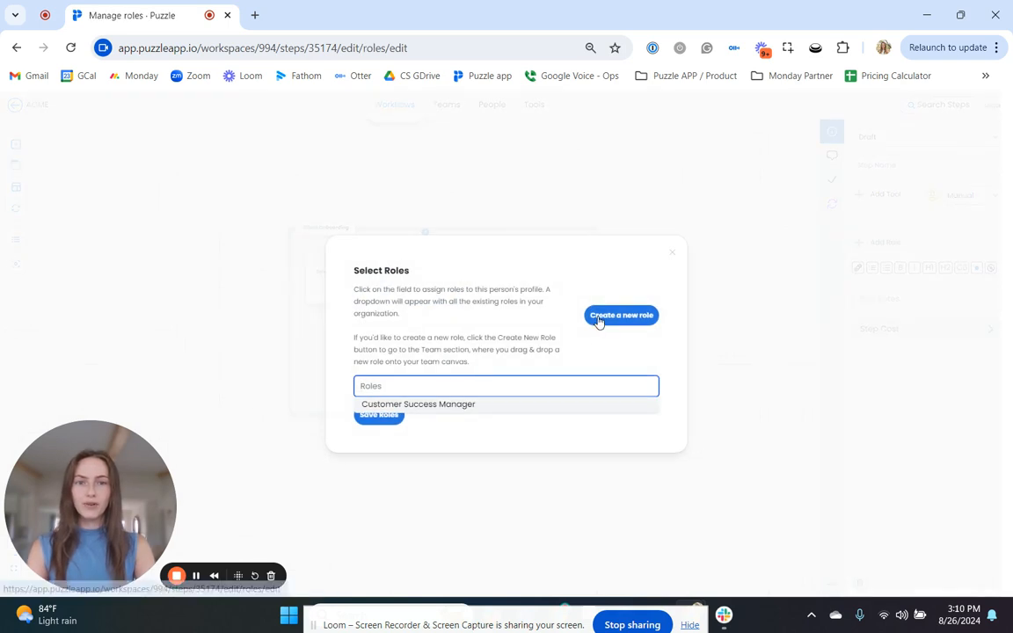
pyautogui.click(597, 322)
pyautogui.click(429, 350)
pyautogui.write('C')
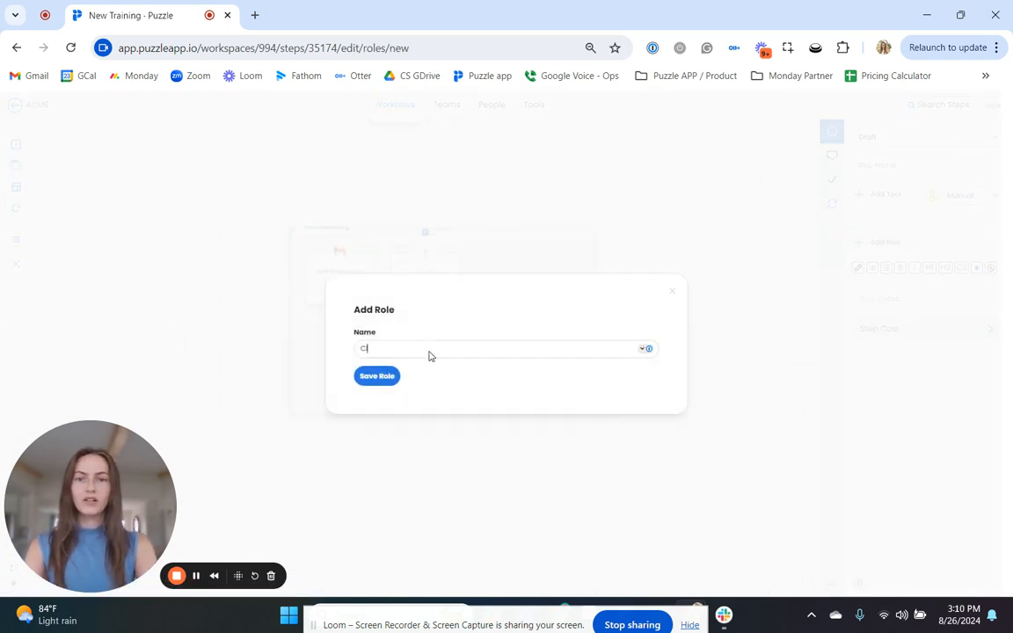
pyautogui.write('lient')
pyautogui.click(425, 351)
pyautogui.press('Return')
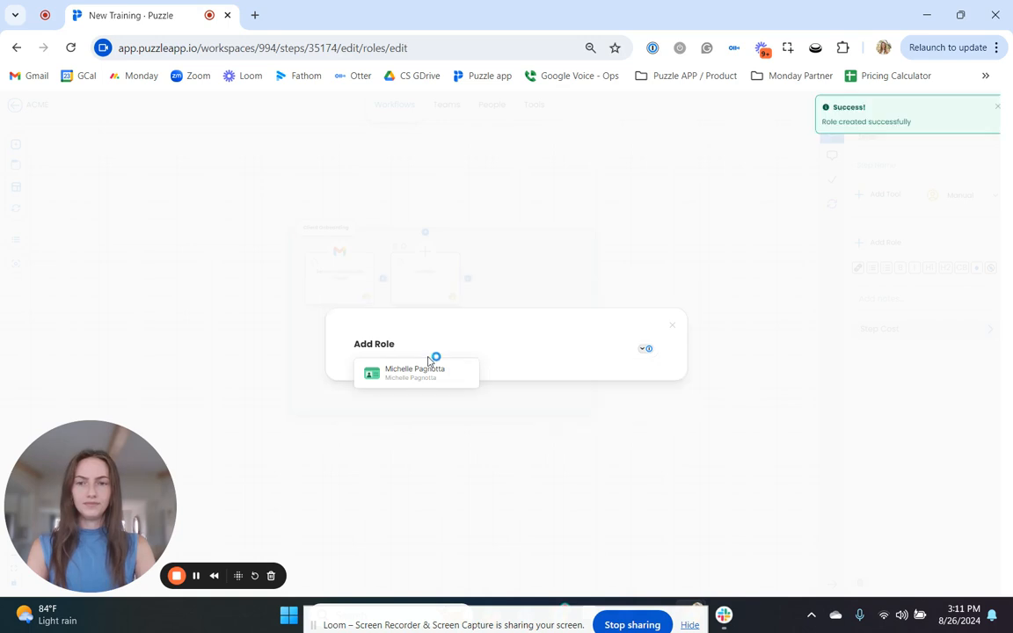
# Create another role named "Sales Rep" and close the role selection without assigning a role.
pyautogui.click(459, 387)
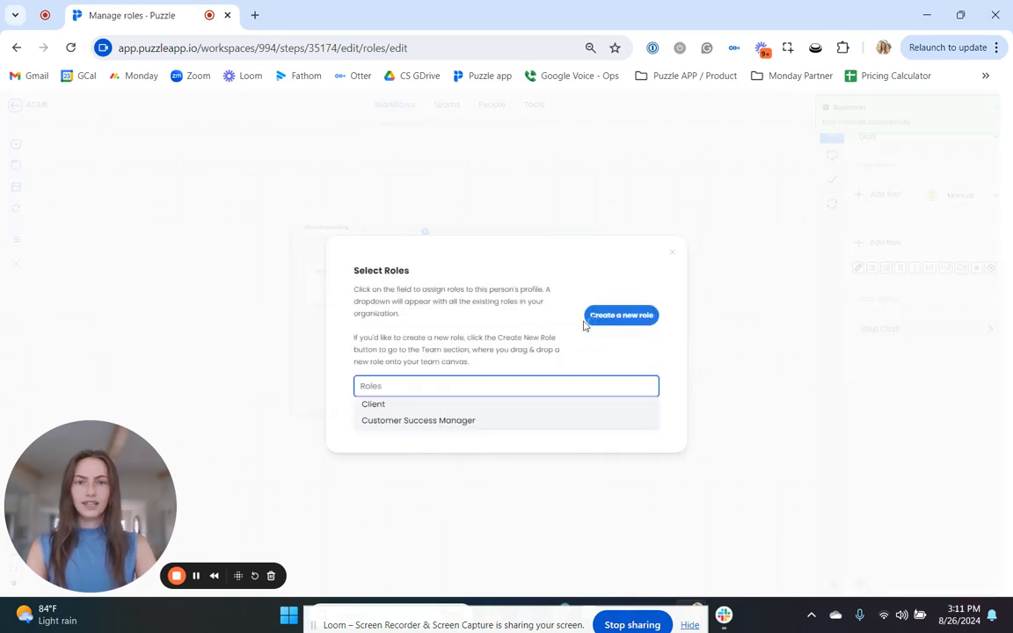
pyautogui.click(613, 315)
pyautogui.click(434, 355)
pyautogui.write('S')
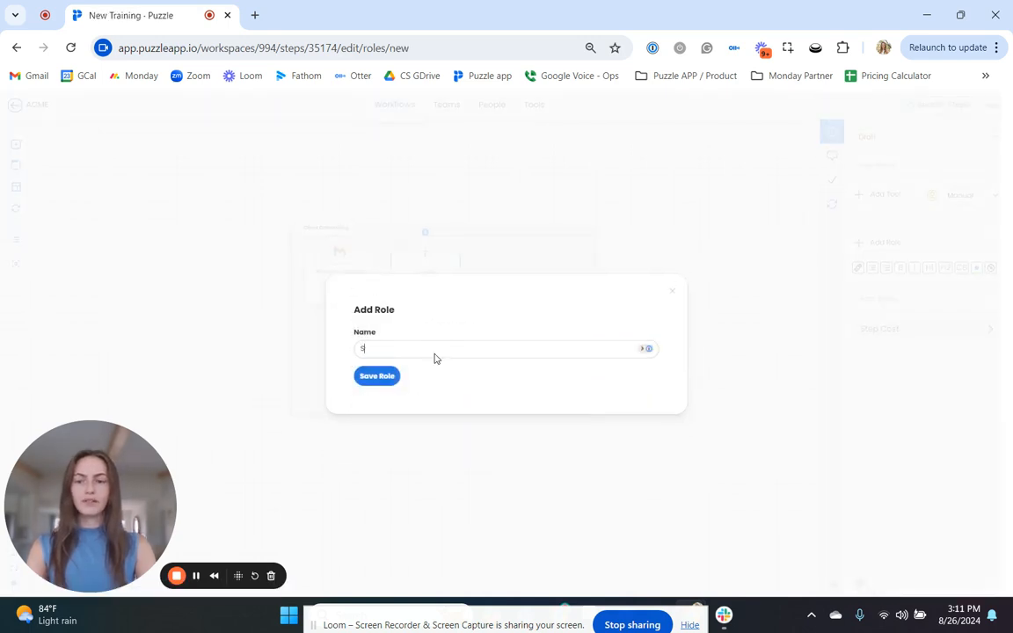
pyautogui.write('ales Rep')
pyautogui.press('Return')
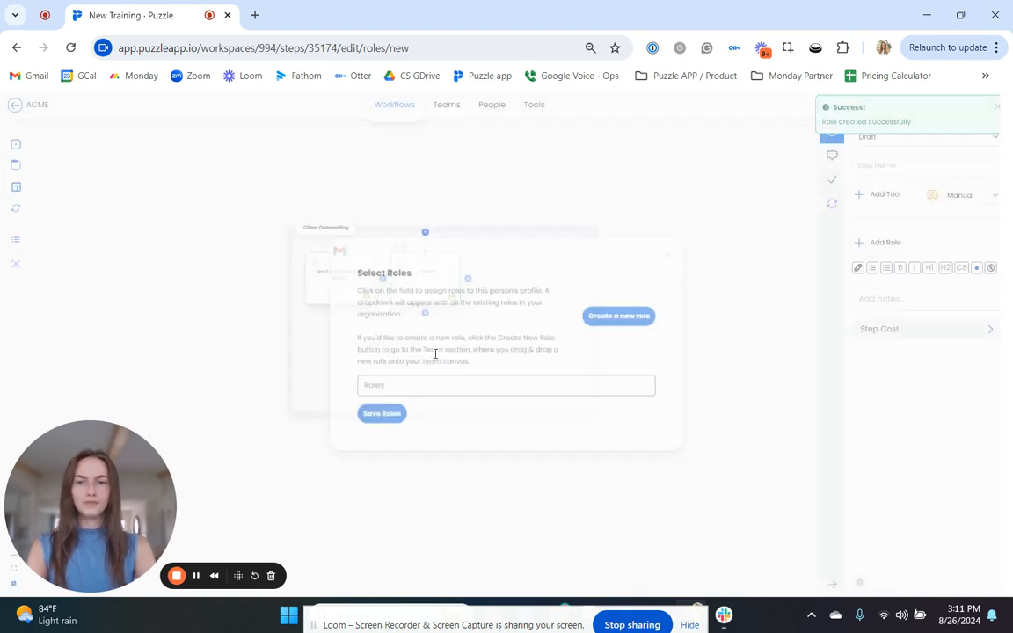
pyautogui.click(672, 254)
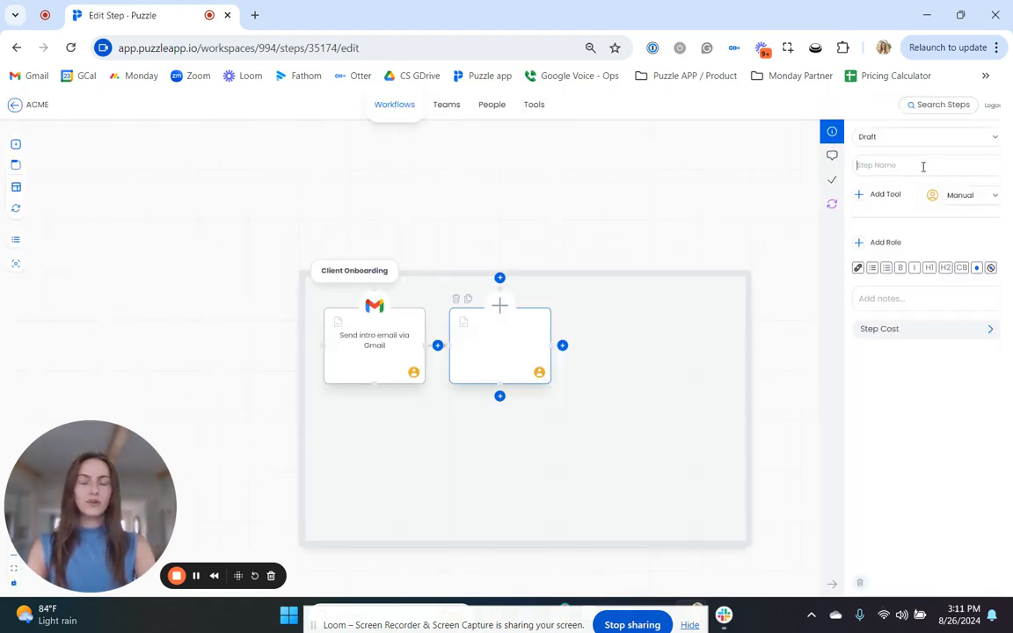
# Name the untitled step "Client completes survey via Typeform", tagging Client as its role and Typeform as its tool.
pyautogui.write('@cli')
pyautogui.press('Return')
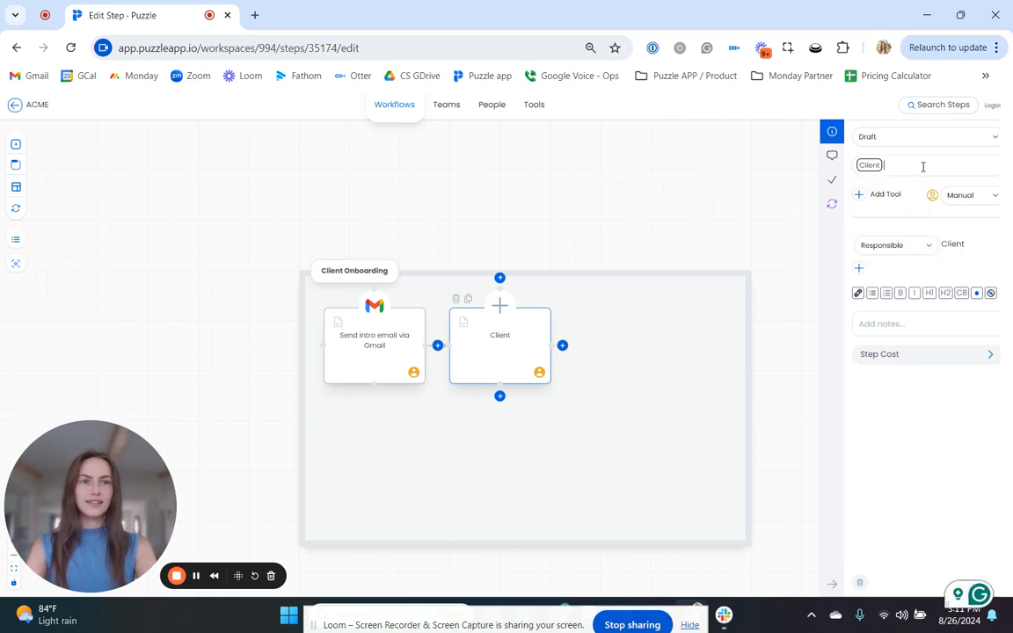
pyautogui.write('complet')
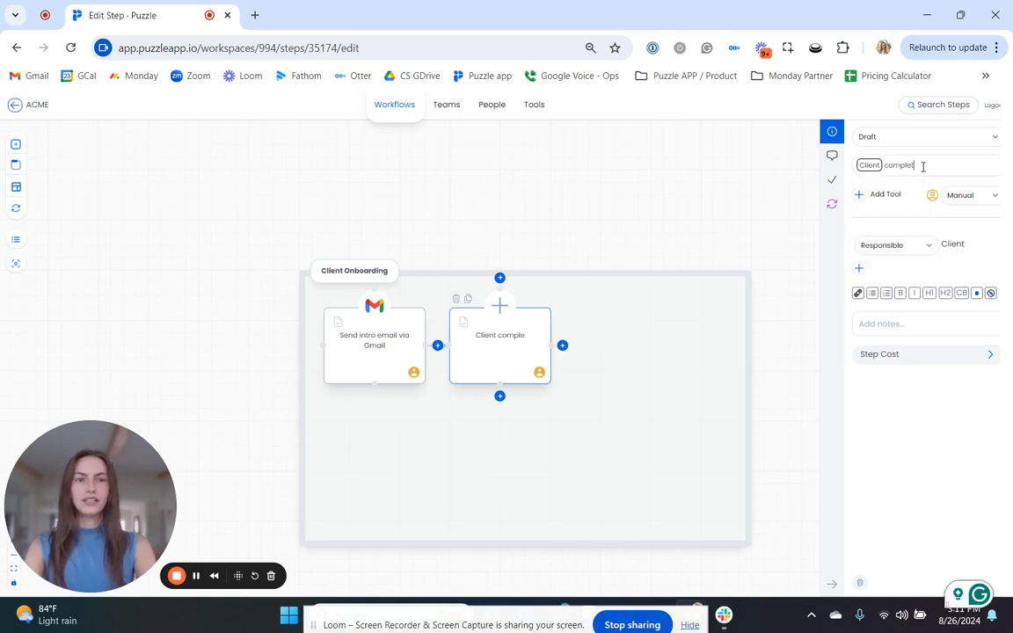
pyautogui.write('es survey via')
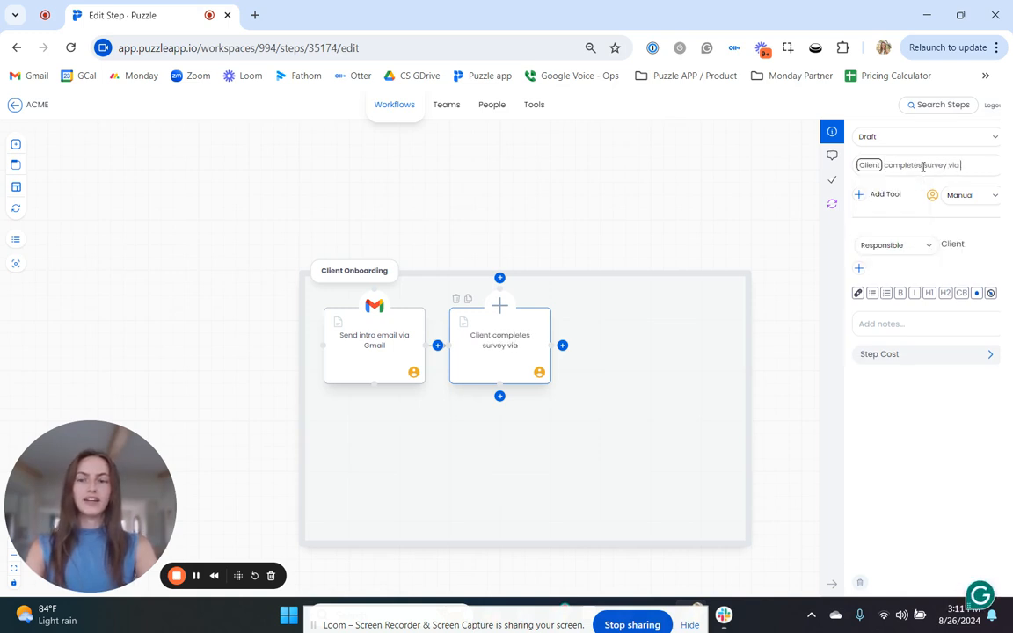
pyautogui.write(' @rt')
pyautogui.press('BackSpace')
pyautogui.press('BackSpace')
pyautogui.write('type')
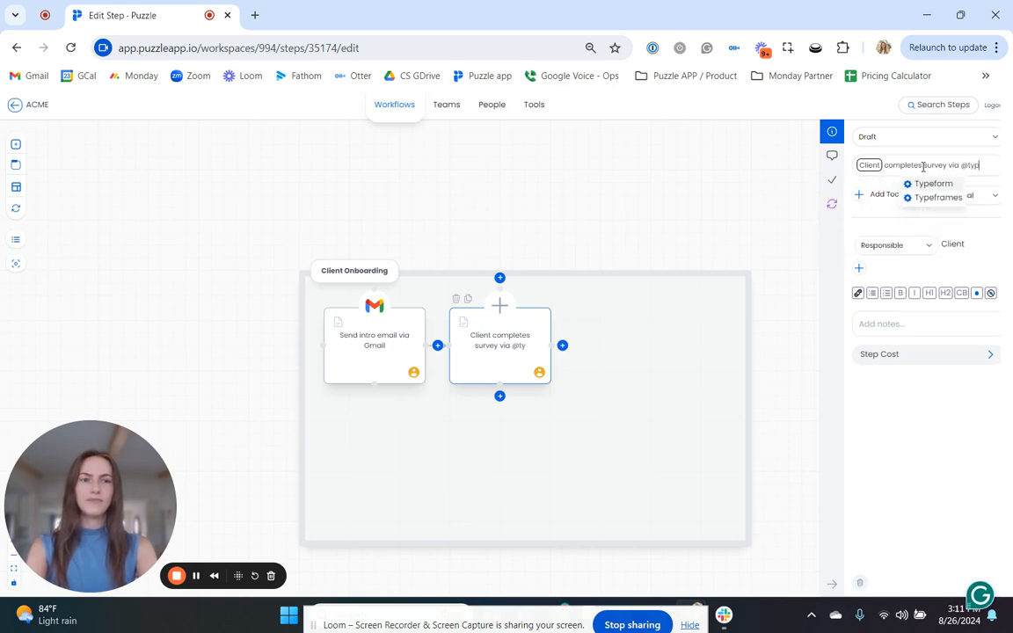
pyautogui.press('Return')
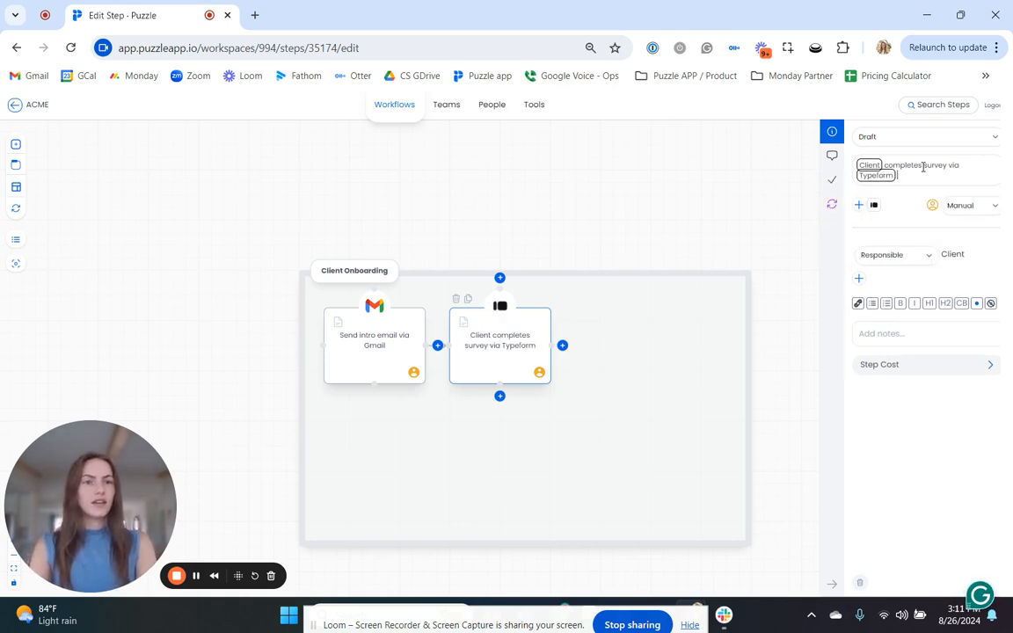
# Add a third step named "Sales Rep confirms payment has been received via Quickbooks", tagging the Sales Rep role and Quickbooks tool.
pyautogui.click(563, 347)
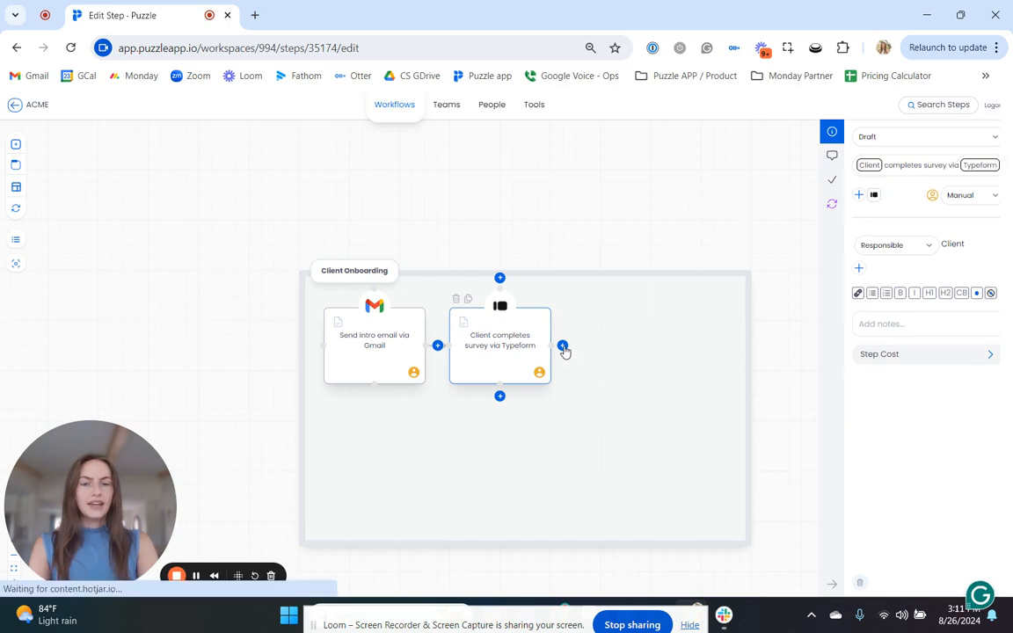
pyautogui.click(883, 165)
pyautogui.write('@')
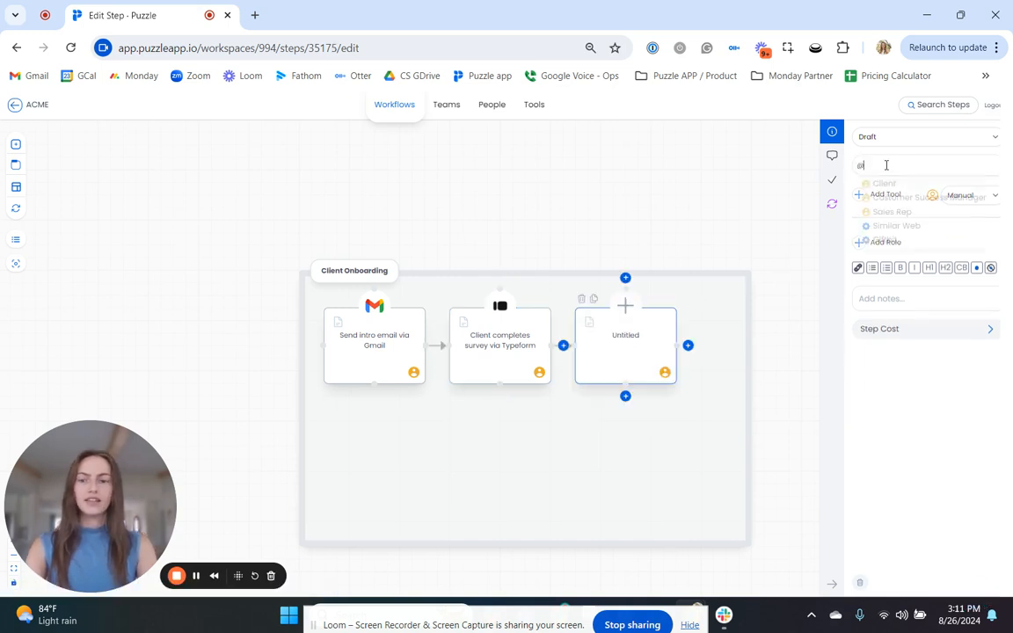
pyautogui.write('sales')
pyautogui.press('Return')
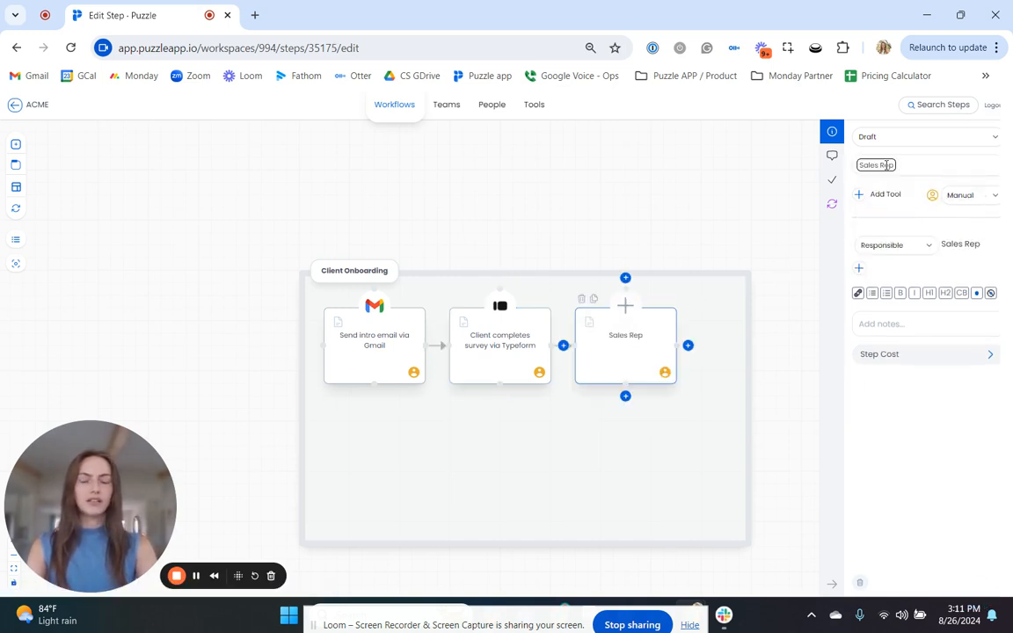
pyautogui.write('confirms')
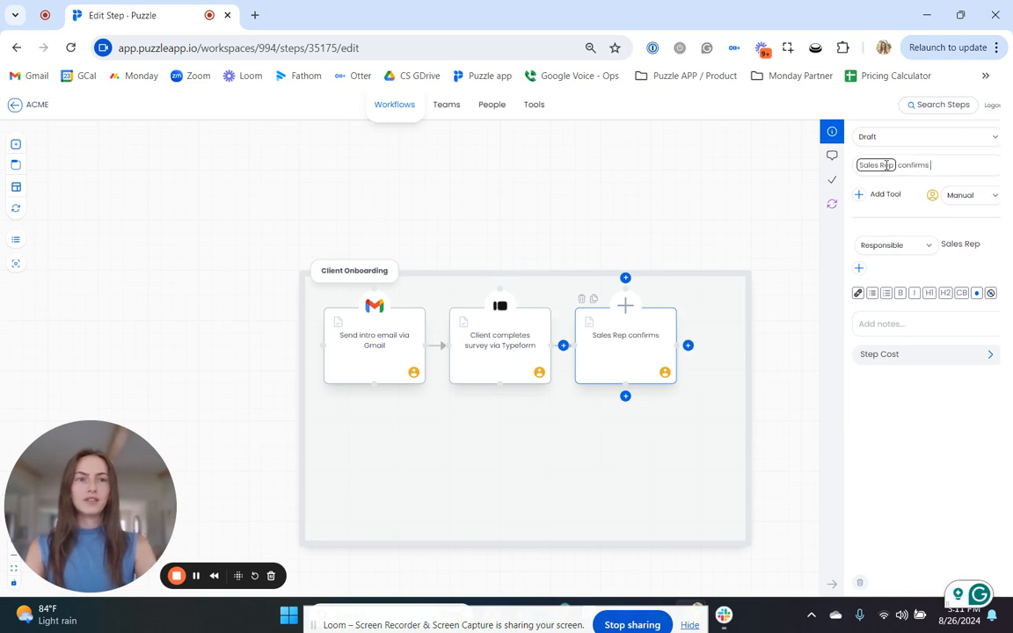
pyautogui.write(' payment')
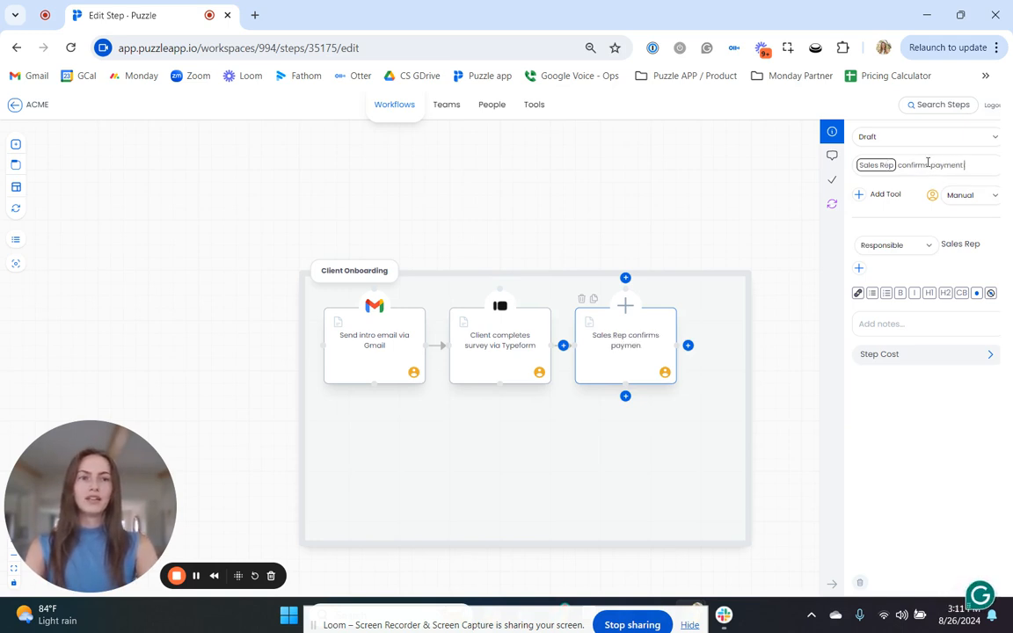
pyautogui.write(' has been recieved via @quic')
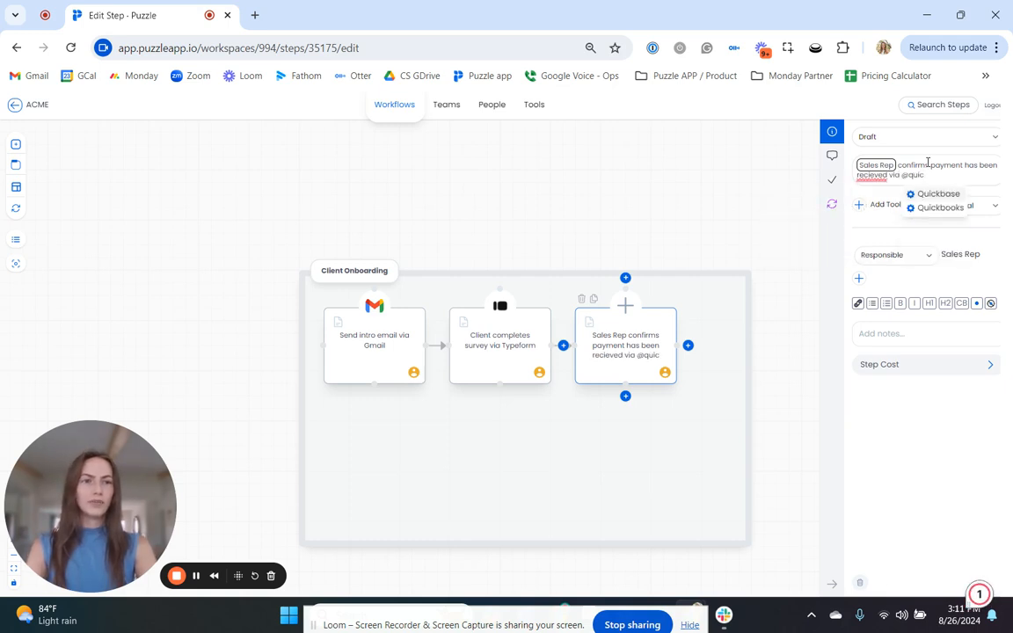
pyautogui.press('Down')
pyautogui.press('Return')
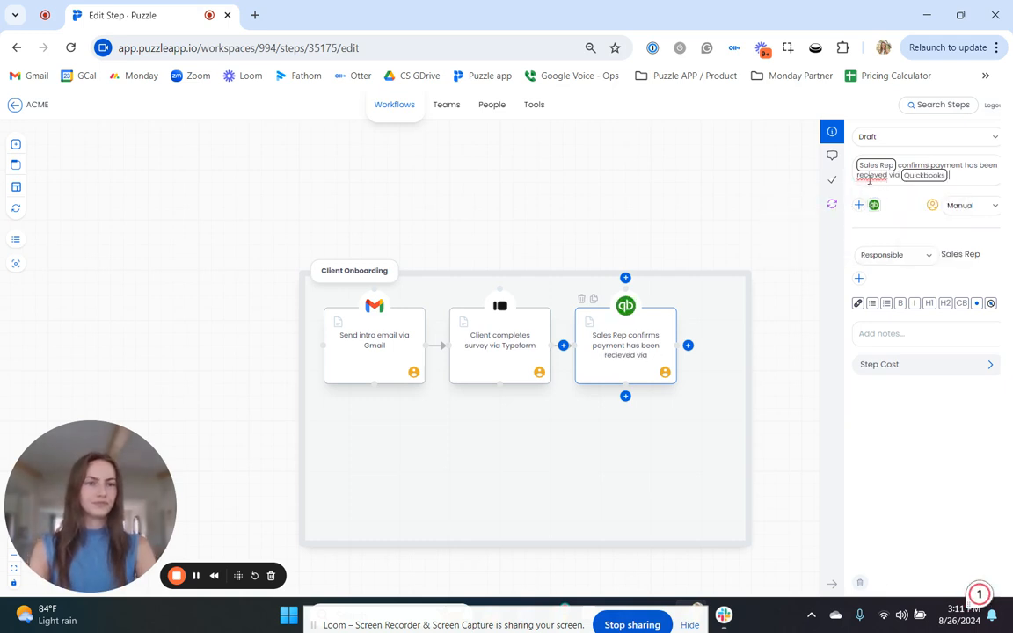
pyautogui.moveTo(870, 179)
pyautogui.click(694, 218)
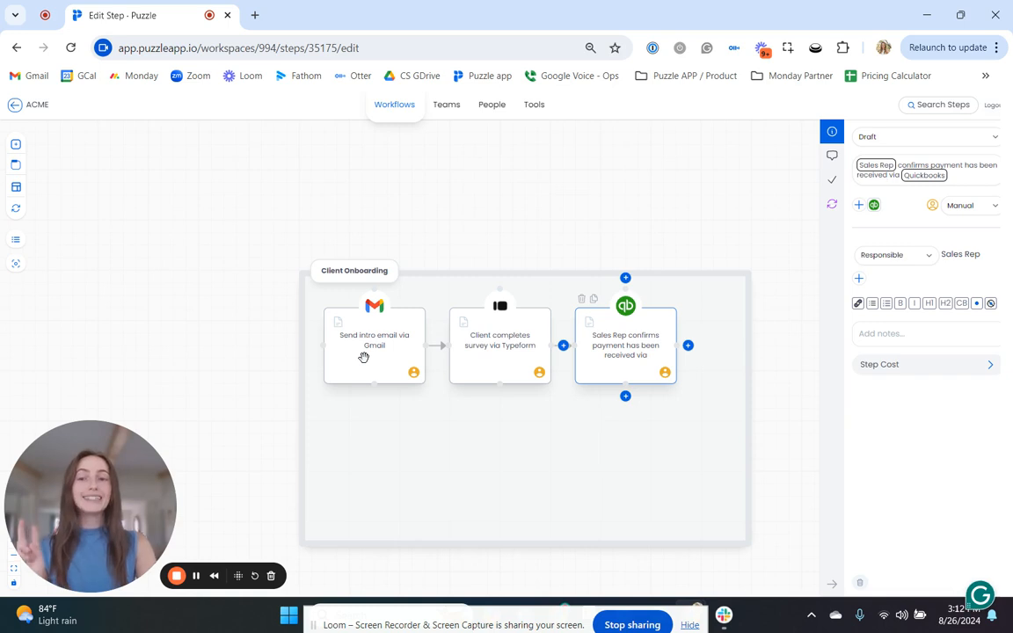
# Add a task "CSM sends email" to the intro email step.
pyautogui.click(363, 356)
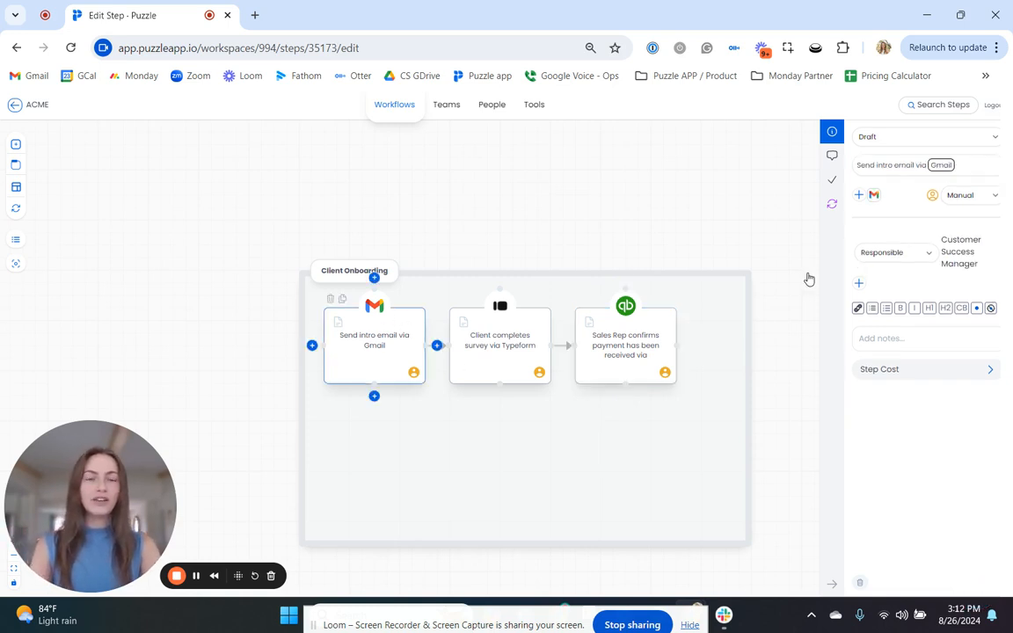
pyautogui.click(835, 186)
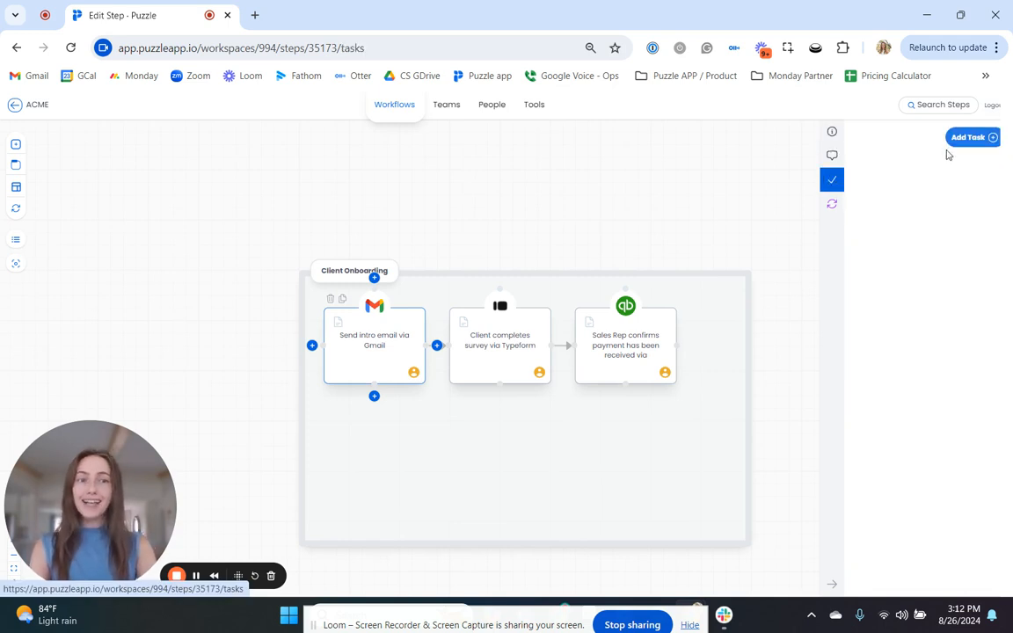
pyautogui.click(971, 141)
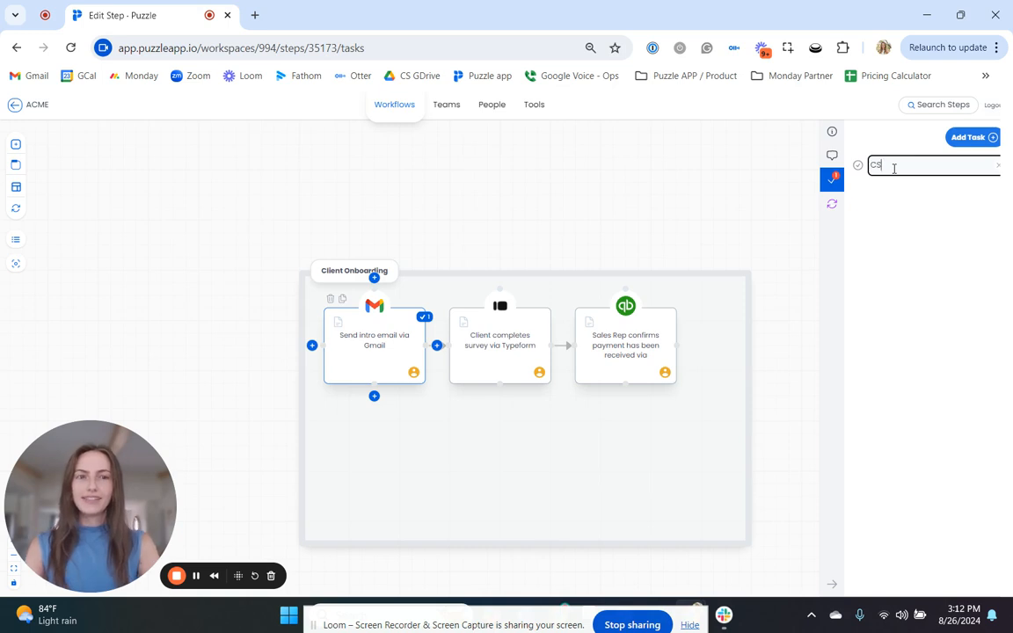
pyautogui.write('CSM sends email')
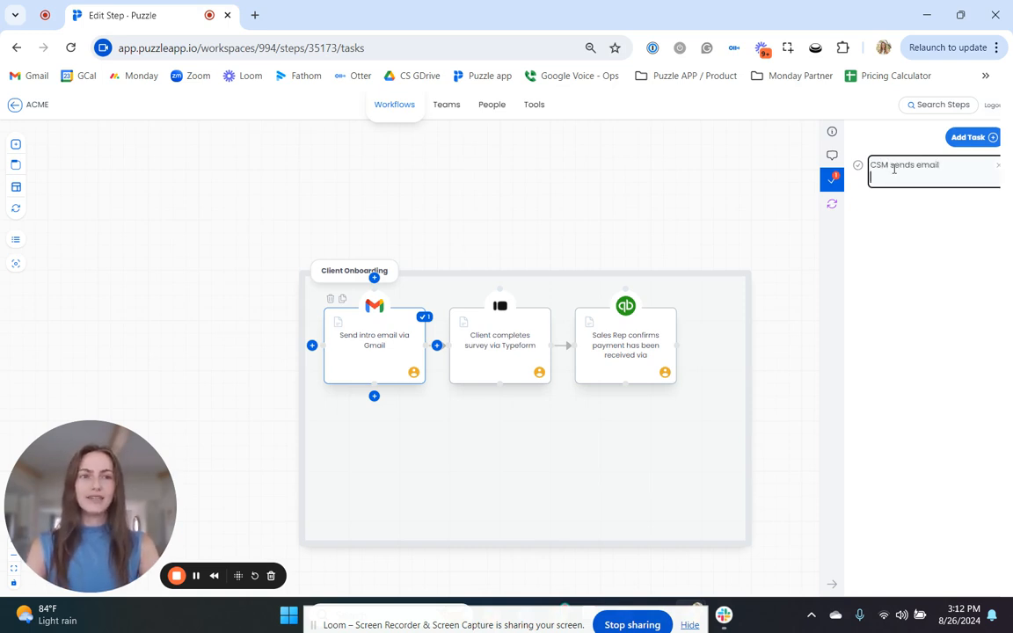
pyautogui.press('Return')
# Add the tasks "Client completed Typeform" and "CSM reviews responses" to the client survey step.
pyautogui.click(490, 360)
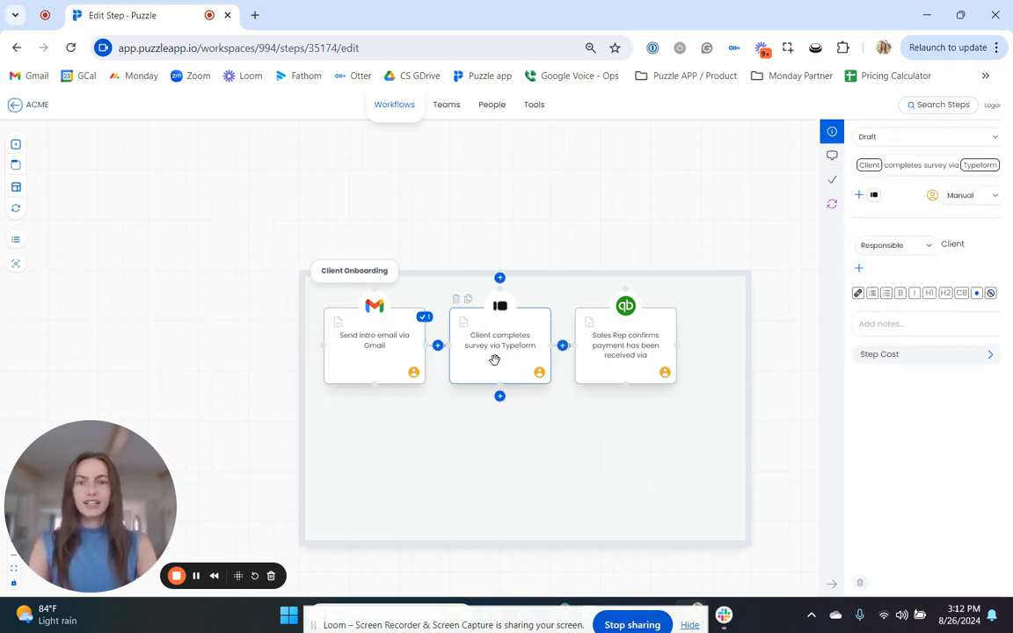
pyautogui.click(832, 181)
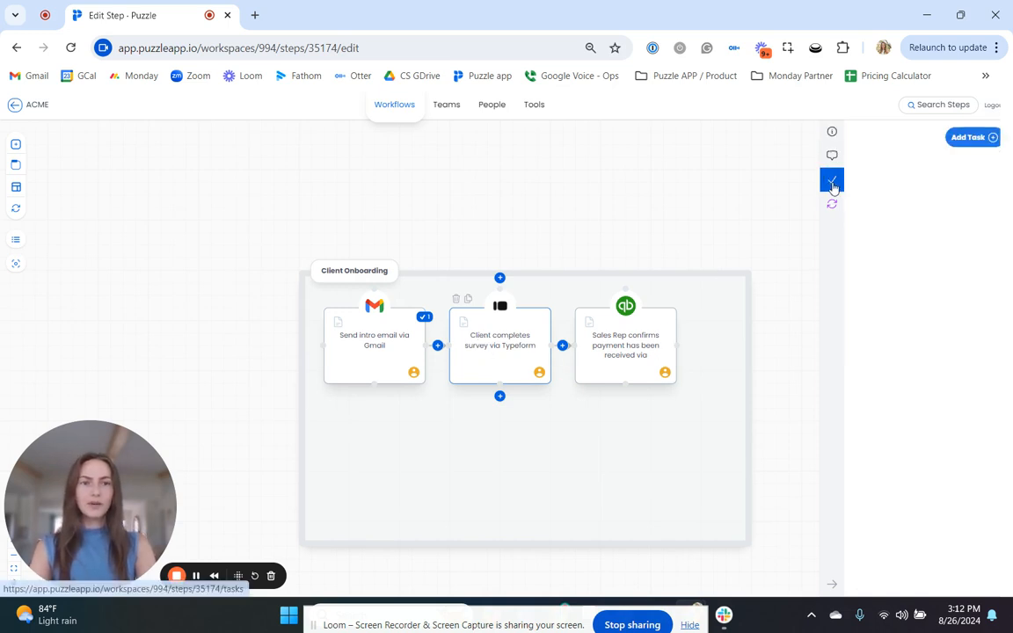
pyautogui.click(972, 143)
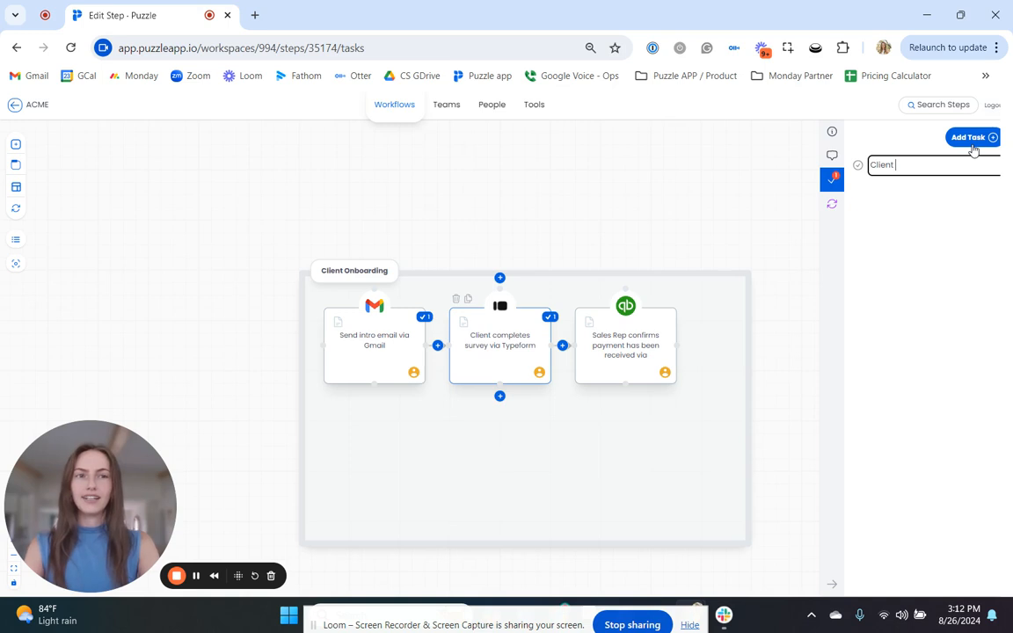
pyautogui.write('completed Typeform')
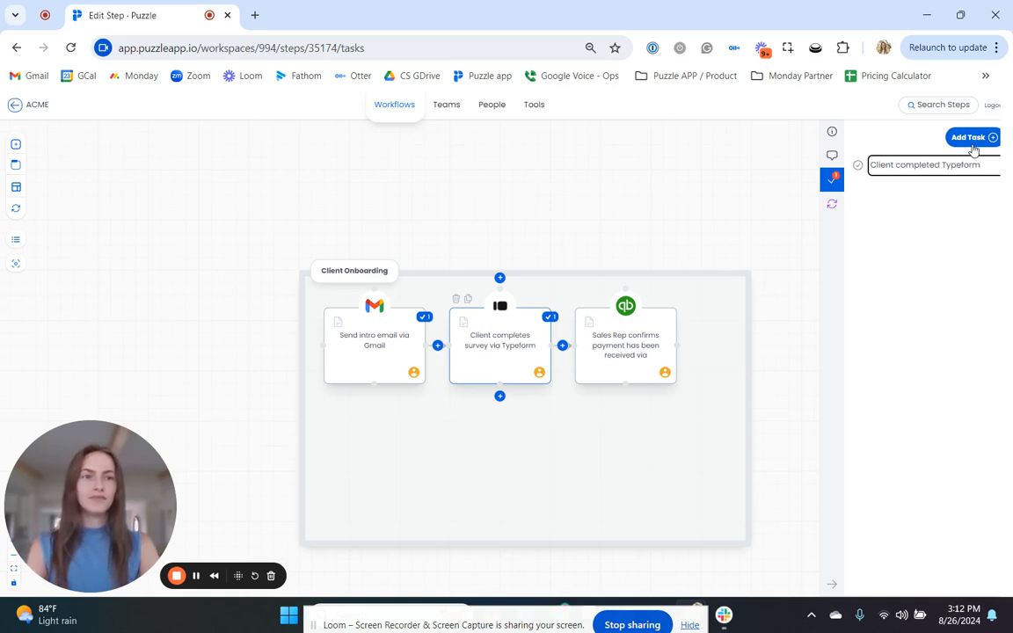
pyautogui.press('Return')
pyautogui.click(971, 138)
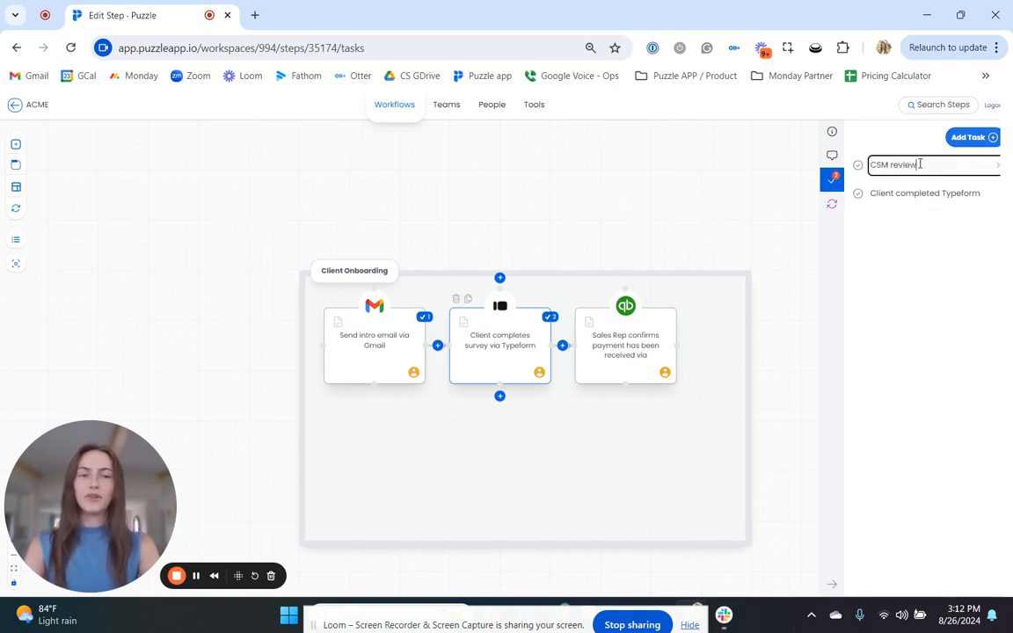
pyautogui.write('CSM reviews responses')
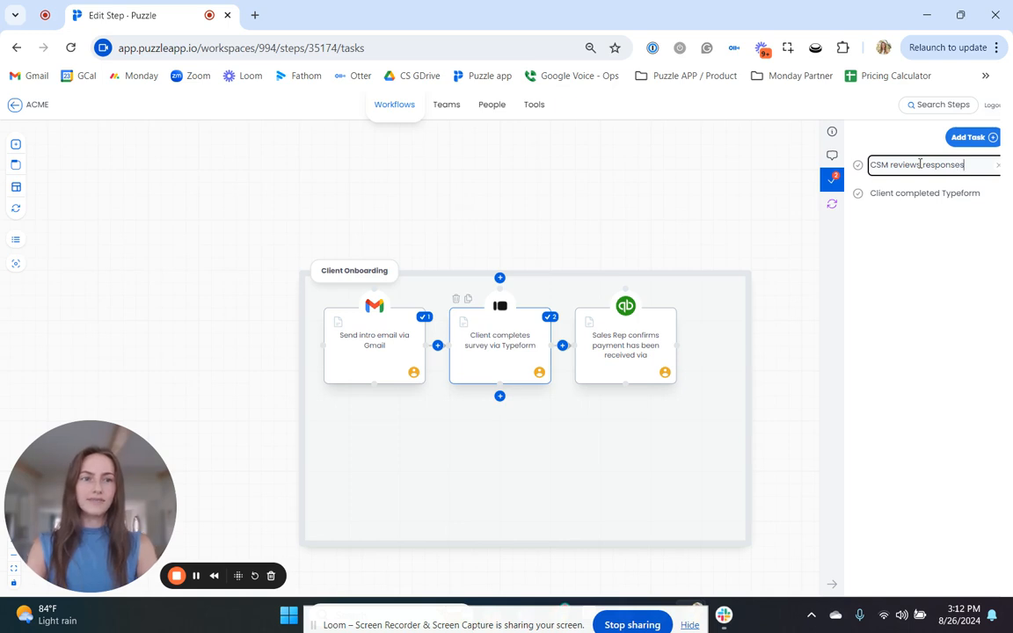
pyautogui.press('Return')
# Add the tasks "Client paid invoice" and "Sales Rep confirmed payment" to the payment confirmation step.
pyautogui.click(630, 344)
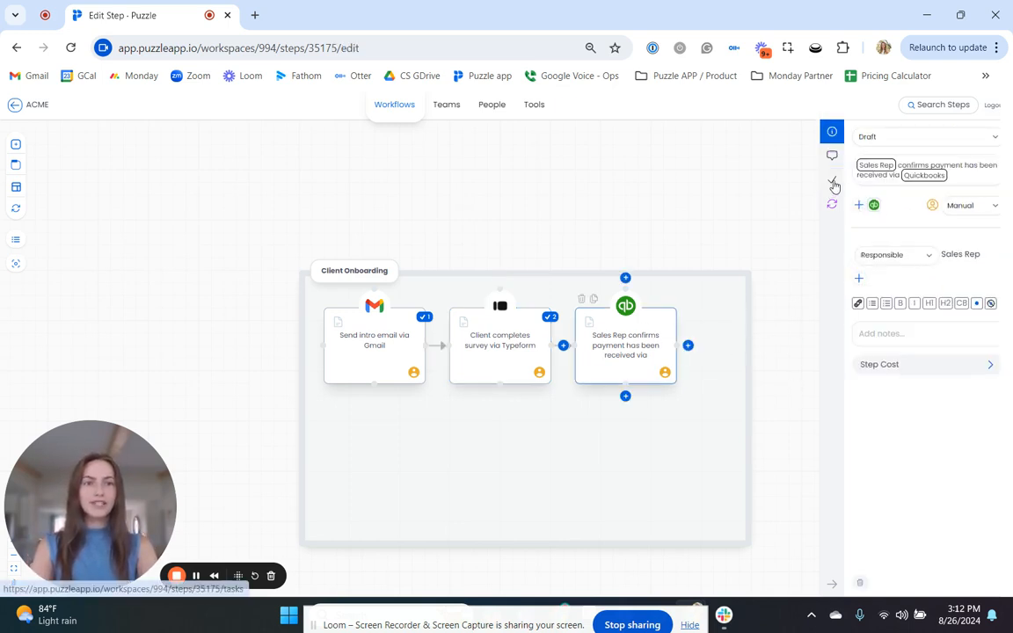
pyautogui.click(831, 182)
pyautogui.click(970, 138)
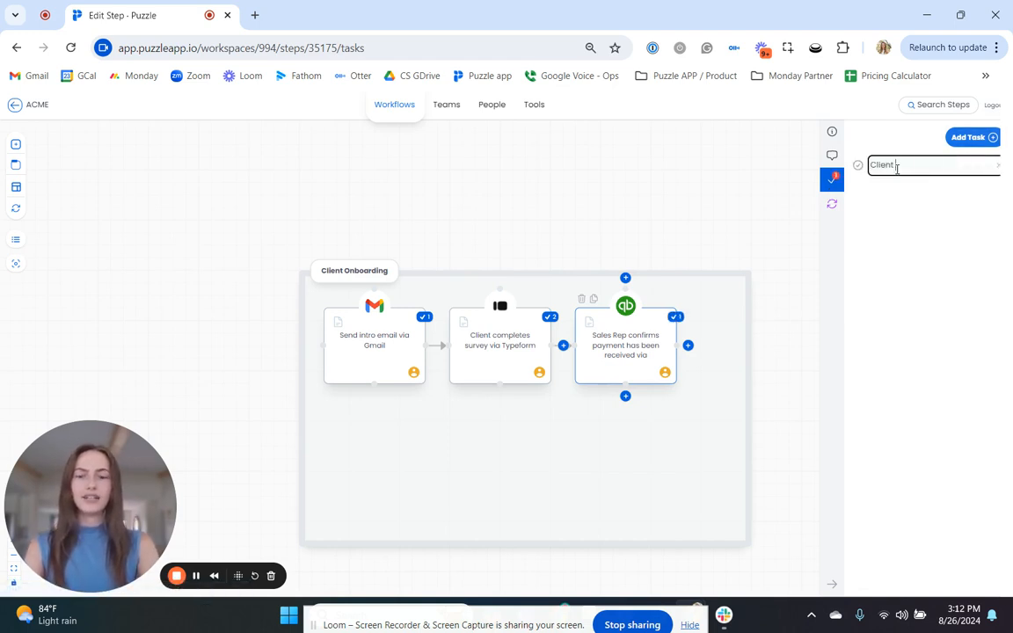
pyautogui.write('Client pais invoice')
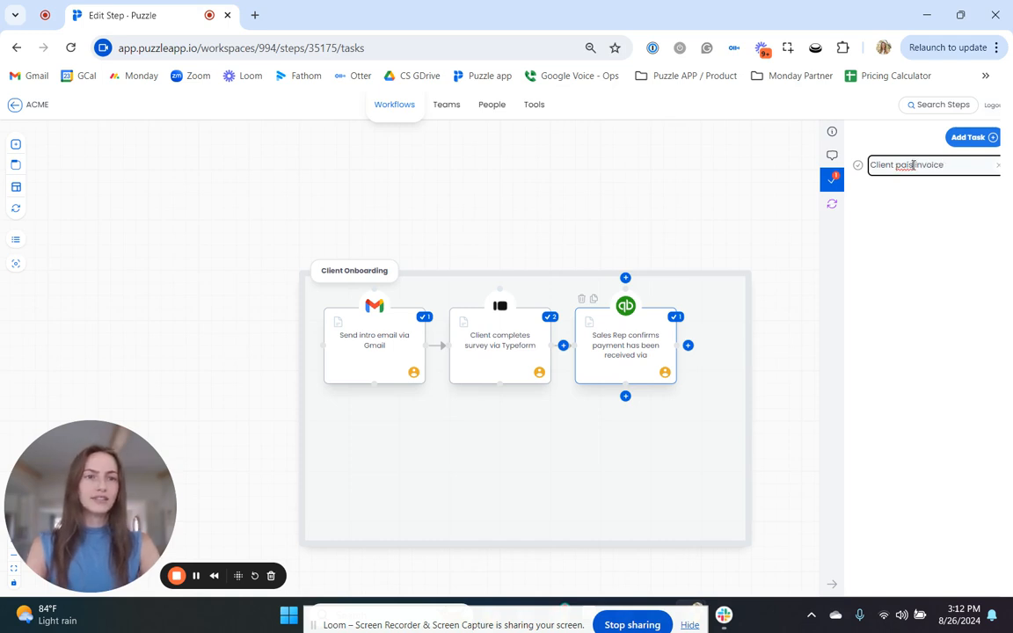
pyautogui.press('BackSpace')
pyautogui.write('d')
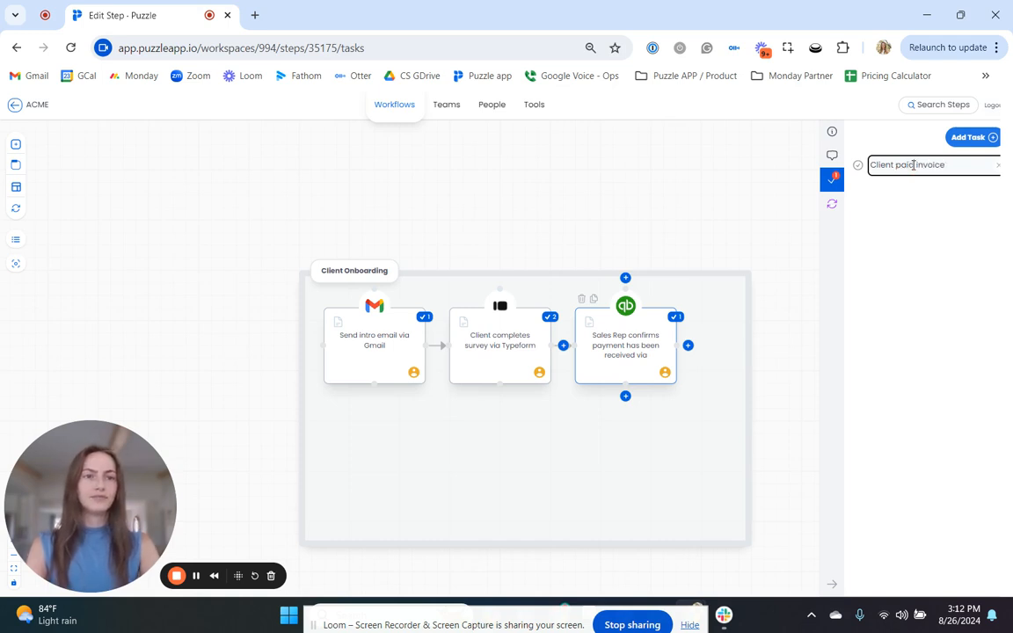
pyautogui.click(918, 251)
pyautogui.click(967, 138)
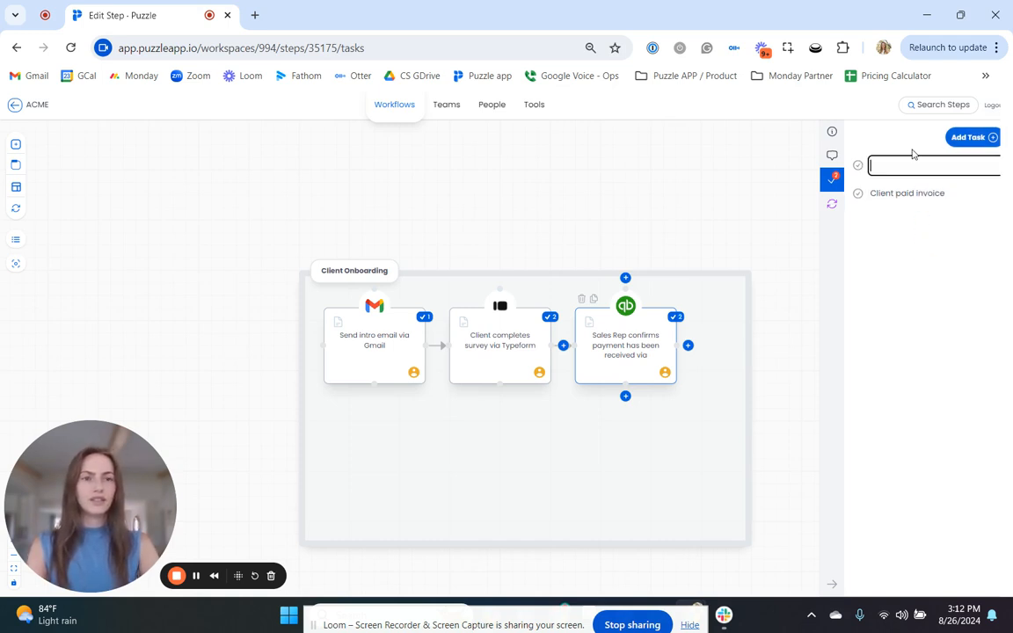
pyautogui.write('So')
pyautogui.write('les Rep confirmed payment')
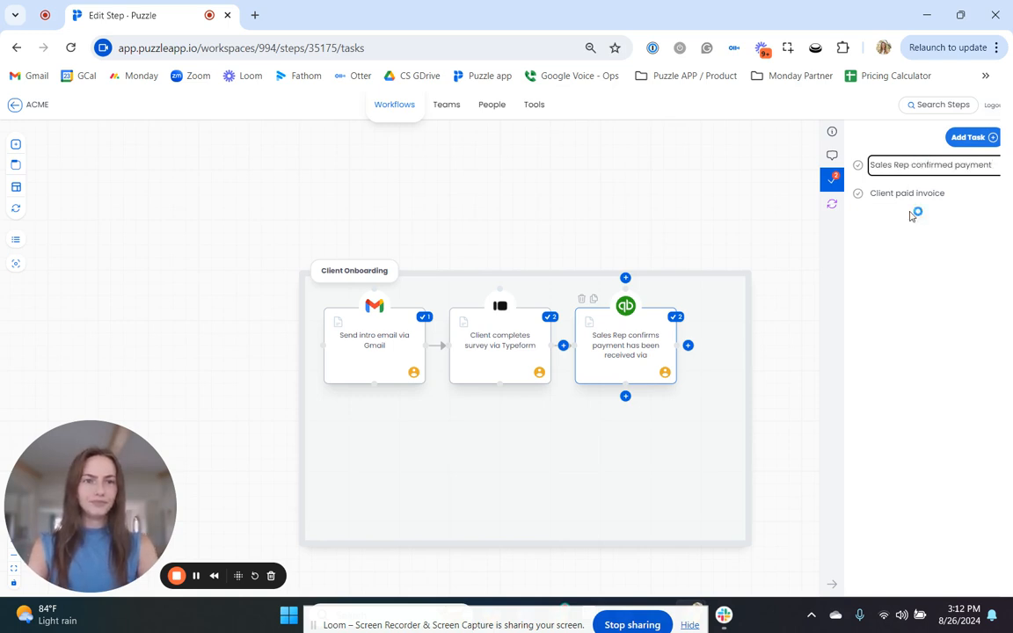
pyautogui.click(912, 314)
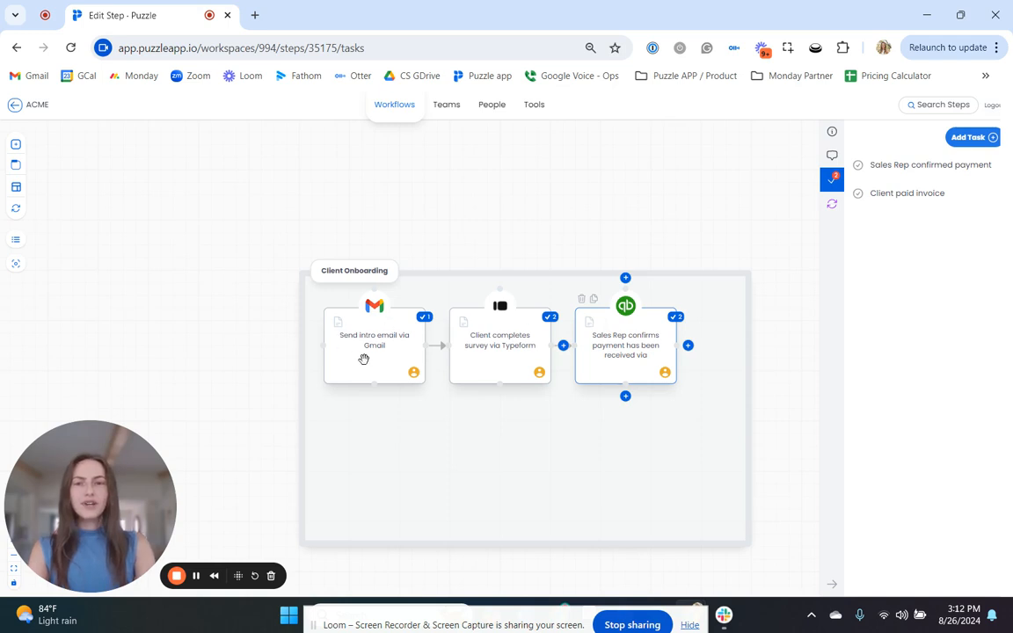
# Review the intro email step's task list and shorten the Client Onboarding section to fit its row of steps.
pyautogui.click(362, 354)
pyautogui.click(831, 178)
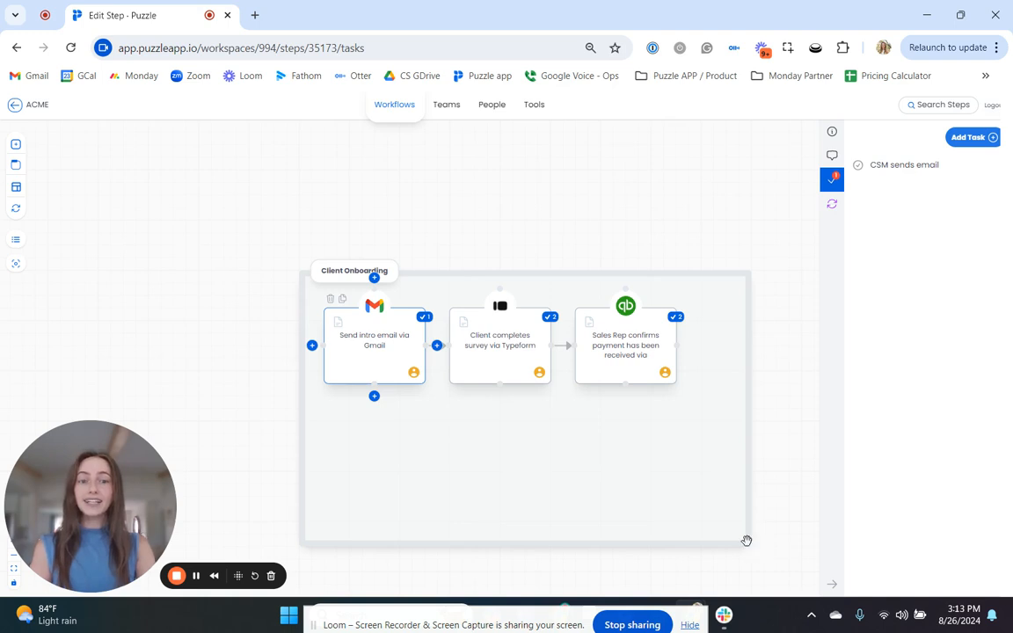
pyautogui.moveTo(746, 540); pyautogui.dragTo(740, 420)
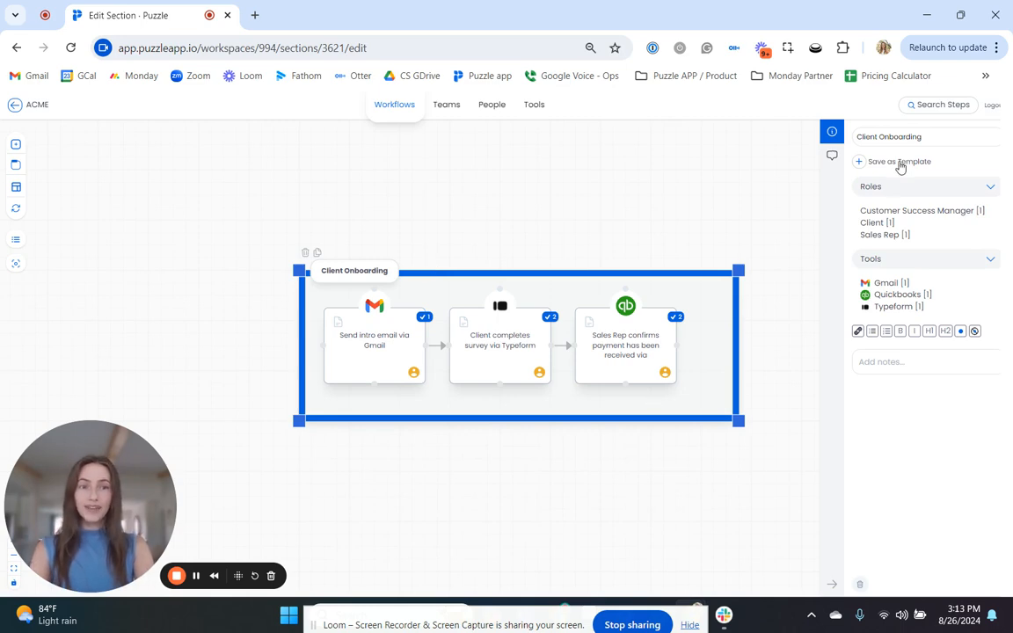
# Save the Client Onboarding section as a template named "[T] Client Onboarding Checklist" with the description "This includes tasks".
pyautogui.click(899, 163)
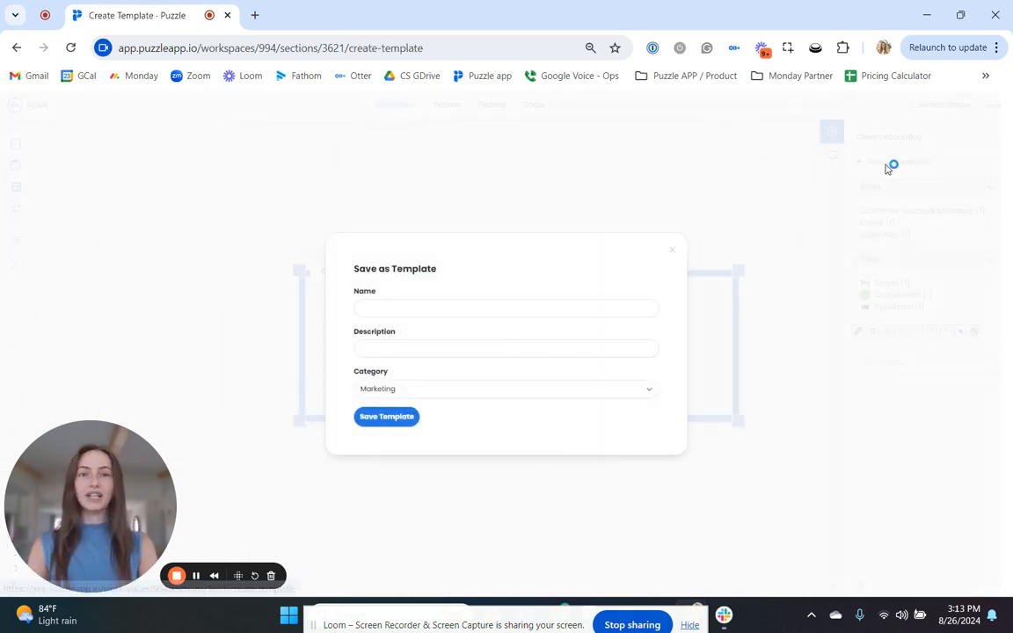
pyautogui.click(428, 309)
pyautogui.write('[T] Client Onboarding Checklist')
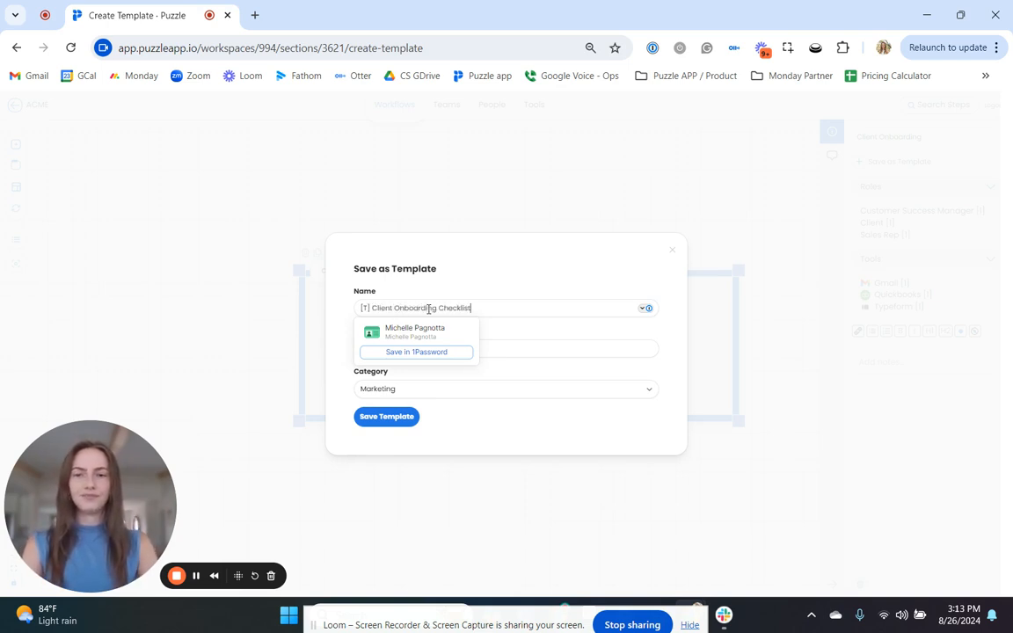
pyautogui.click(528, 348)
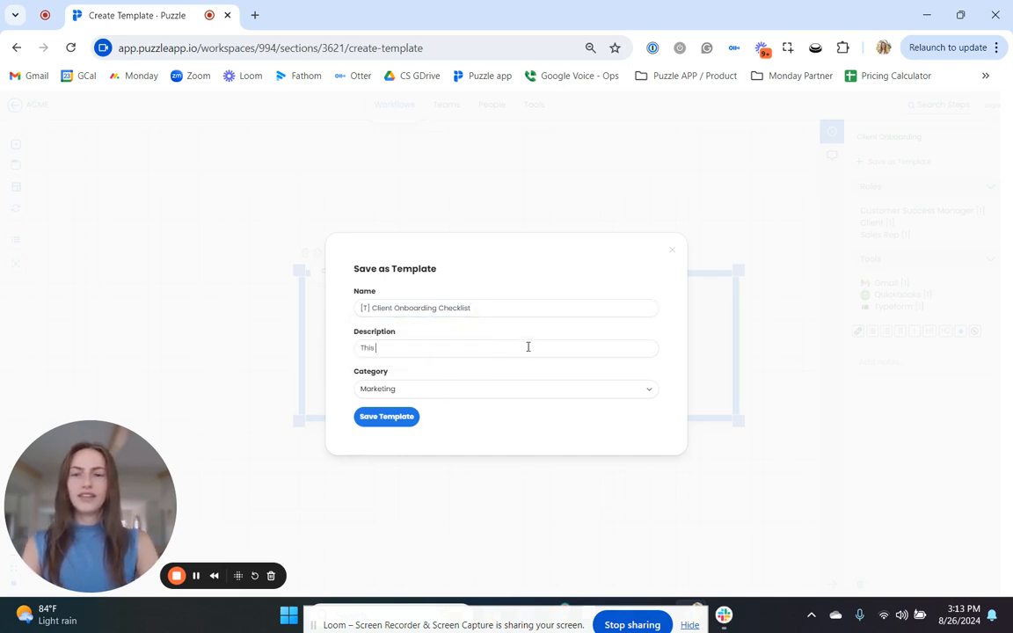
pyautogui.click(467, 388)
pyautogui.click(408, 432)
pyautogui.click(373, 423)
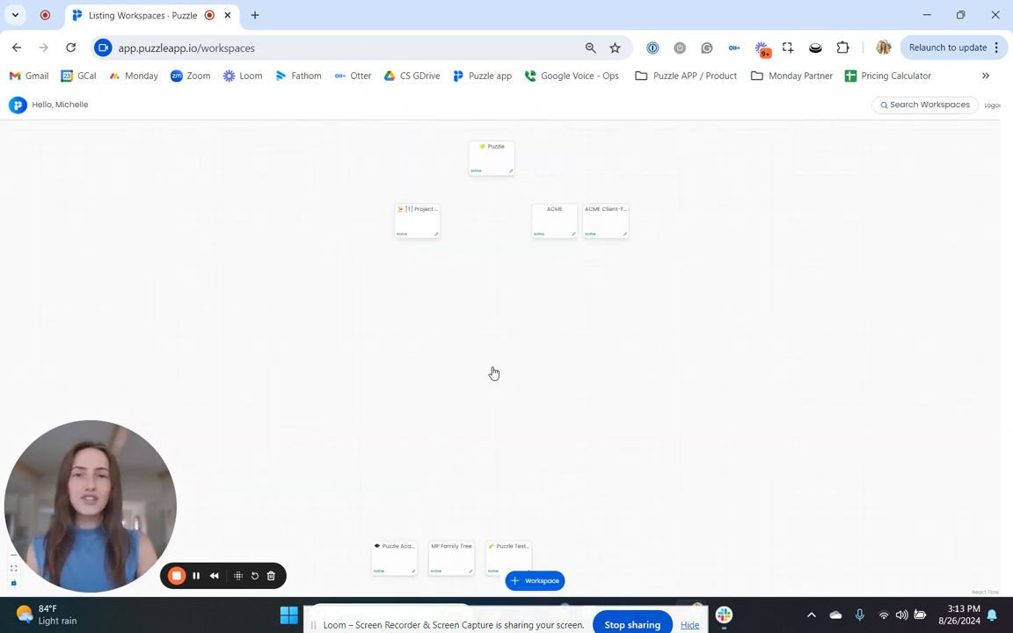
# Create a new workspace from the workspace overview and name it "Dream Client".
pyautogui.click(538, 580)
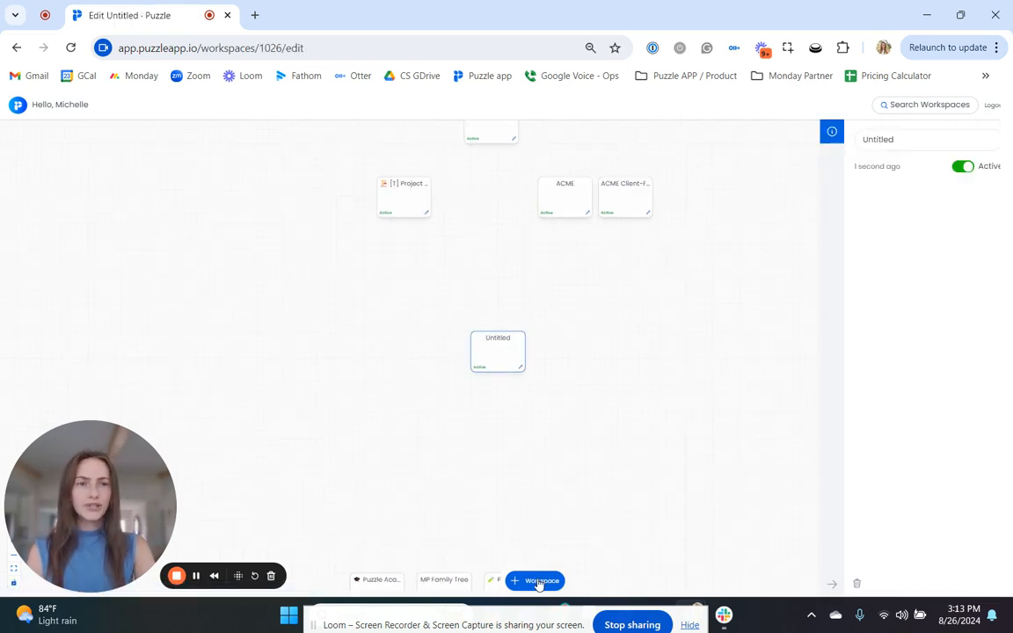
pyautogui.click(890, 141)
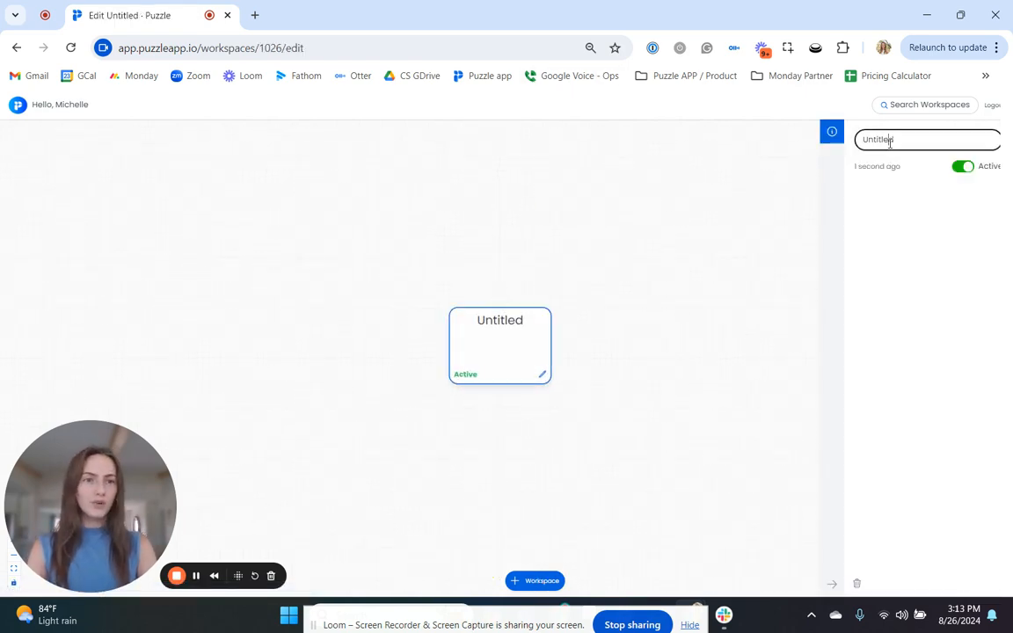
pyautogui.press('BackSpace')
pyautogui.press('BackSpace')
pyautogui.press('BackSpace')
pyautogui.press('BackSpace')
pyautogui.press('BackSpace')
pyautogui.press('BackSpace')
pyautogui.press('BackSpace')
pyautogui.press('BackSpace')
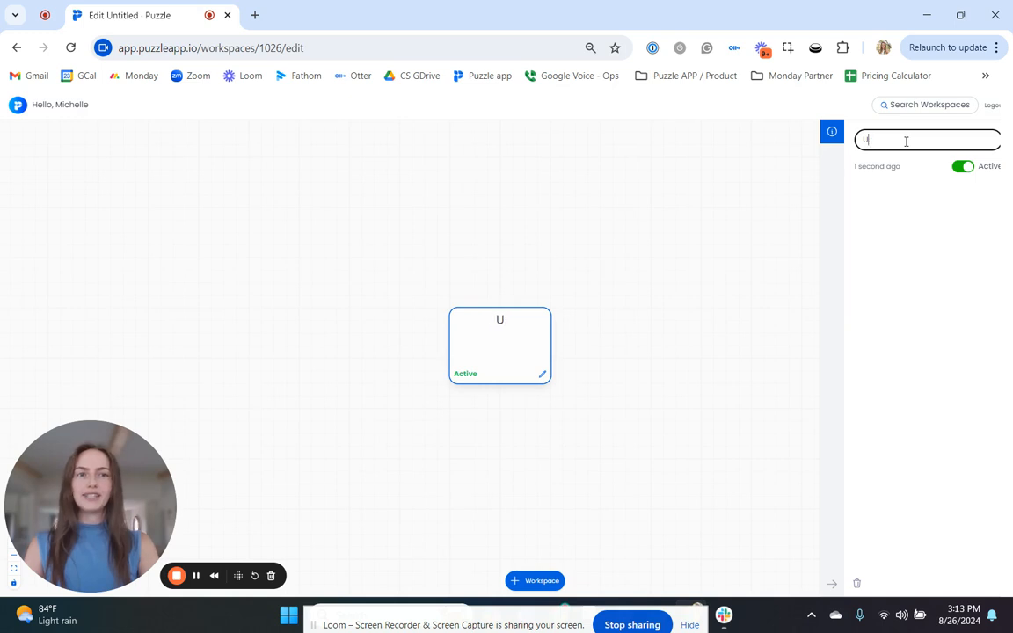
pyautogui.write('Dream Client')
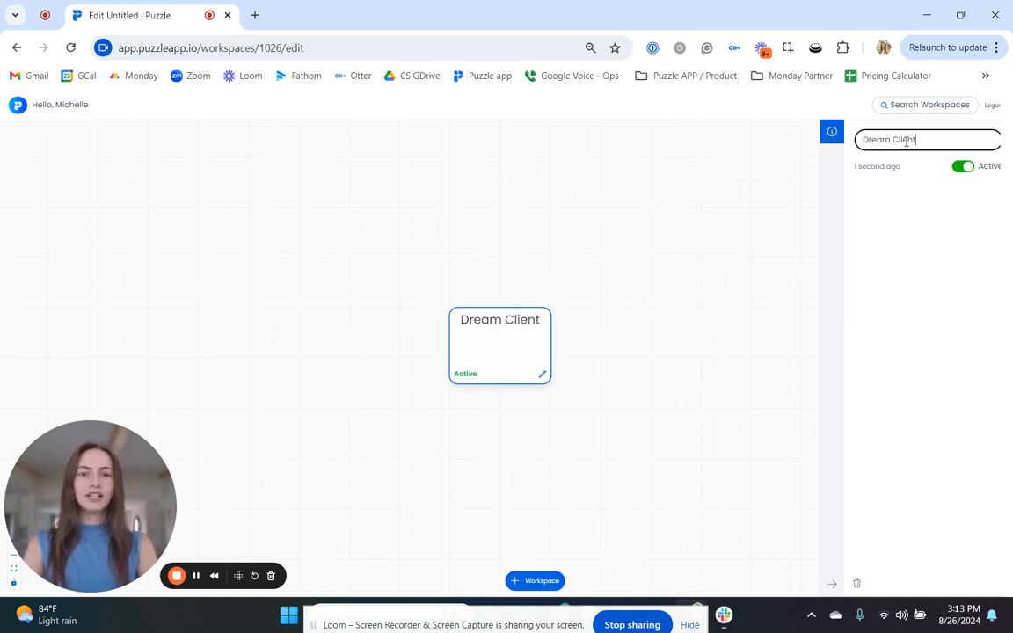
pyautogui.click(743, 298)
# Open the Dream Client workspace and deploy the "[T] Client Onboarding Checklist" template in its workflows.
pyautogui.click(488, 351)
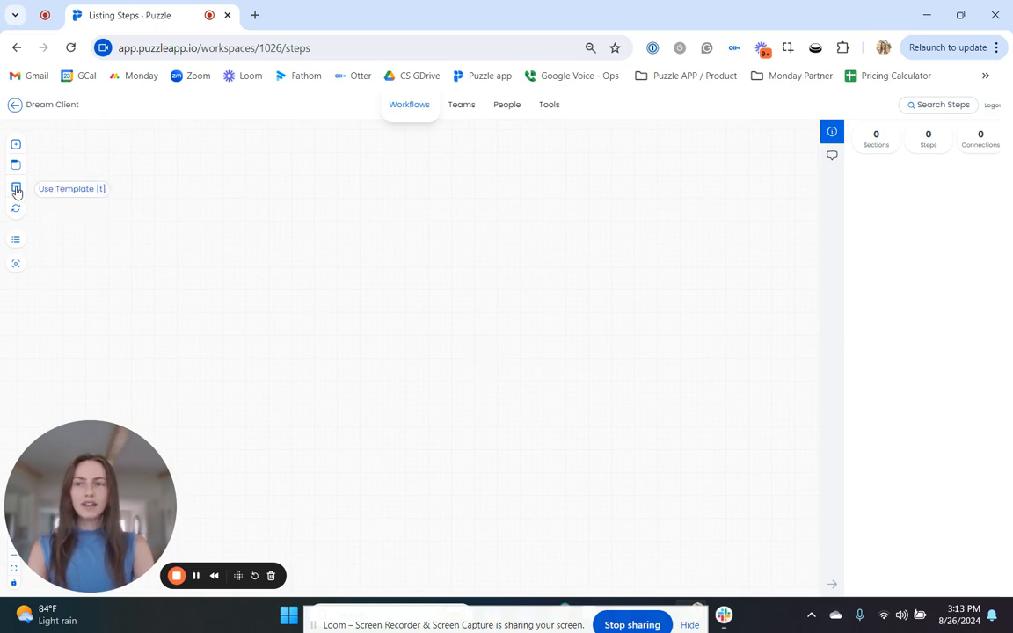
pyautogui.click(16, 189)
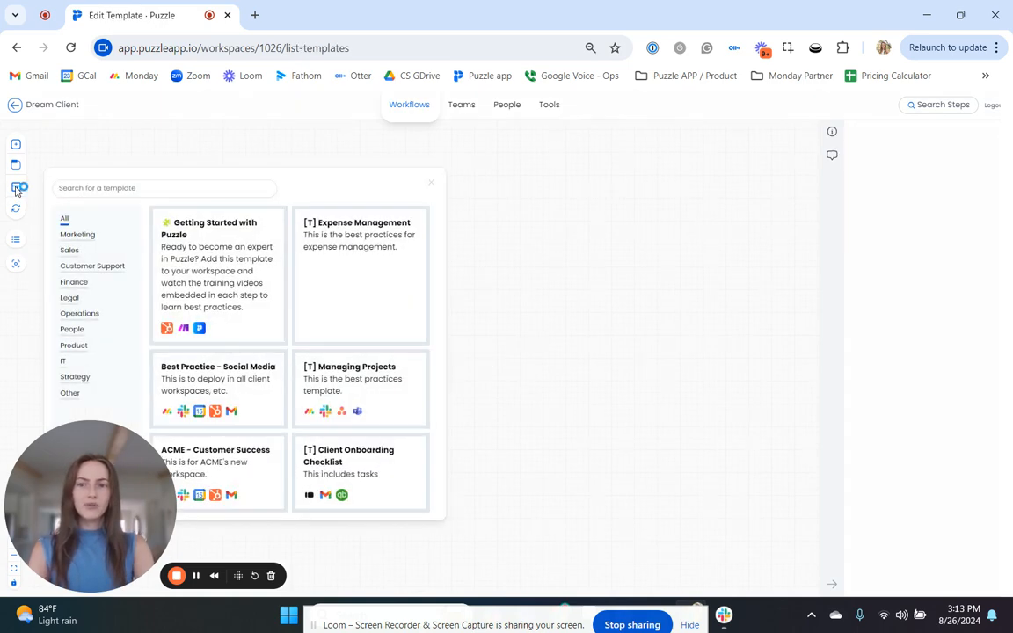
pyautogui.moveTo(372, 459)
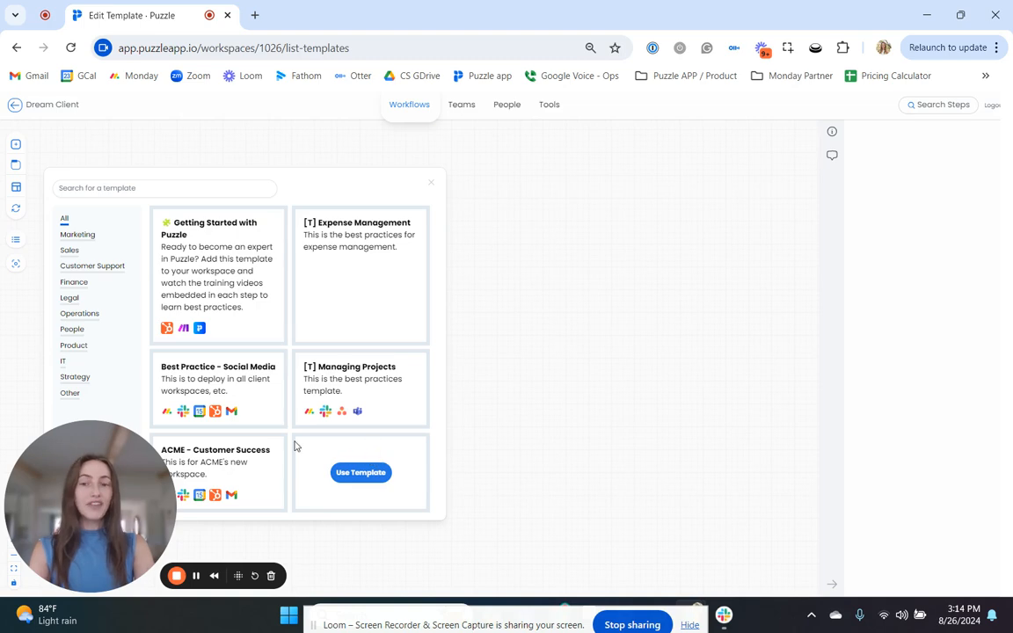
pyautogui.click(365, 475)
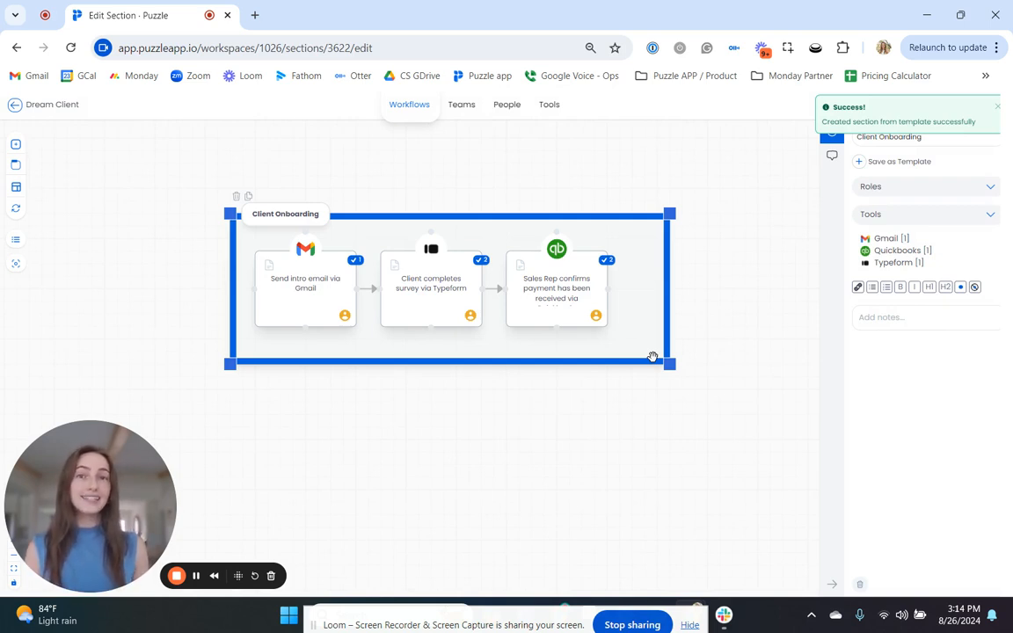
# Mark the task "CSM sends email" as complete in the intro email step.
pyautogui.click(307, 287)
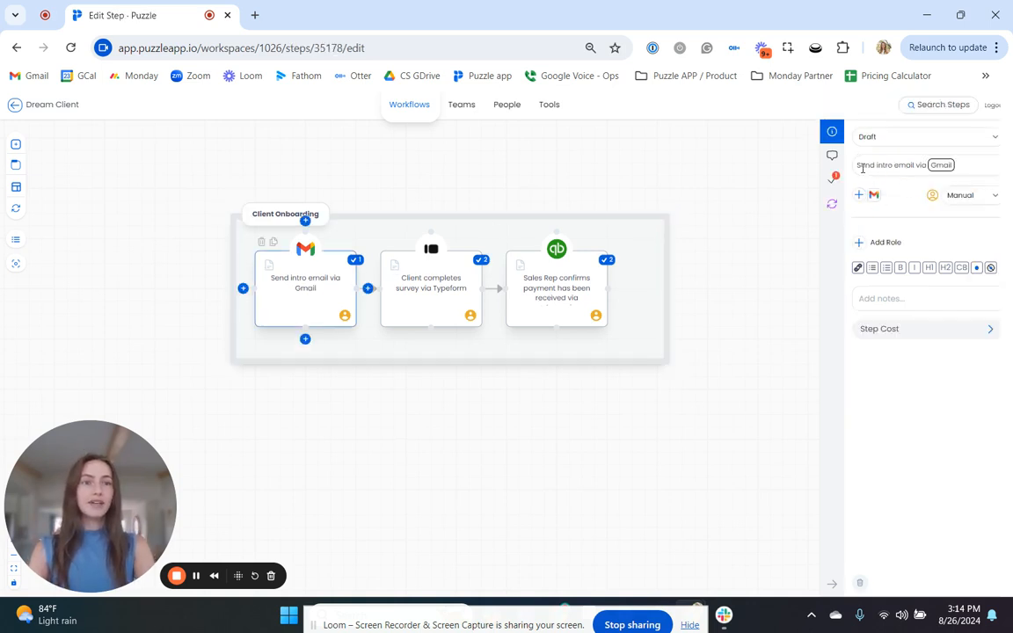
pyautogui.click(832, 179)
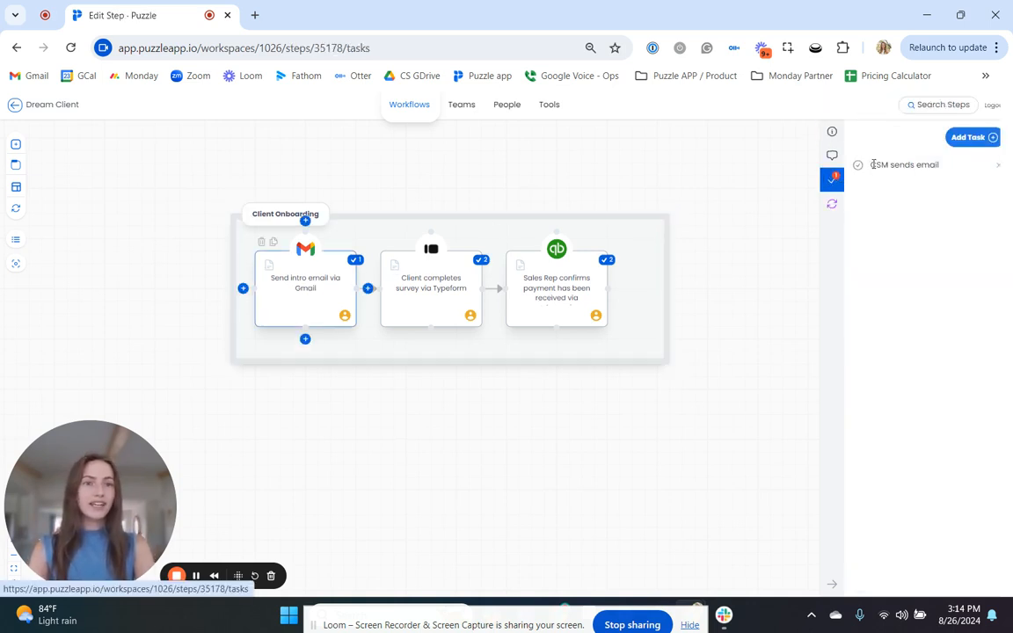
pyautogui.click(858, 165)
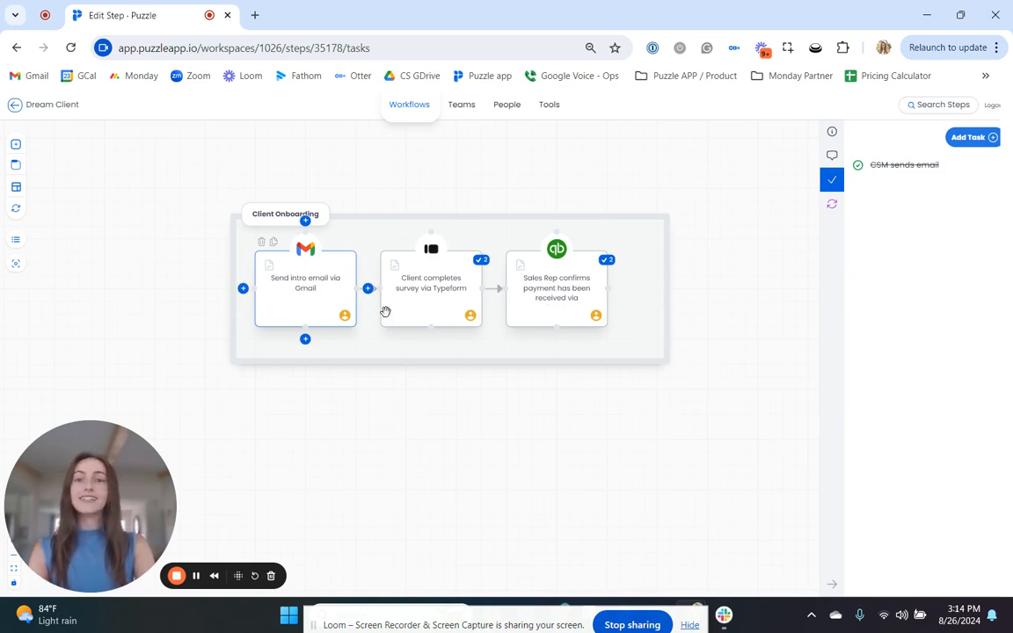
# Mark "Client completed Typeform" and "CSM reviews responses" as complete in the client survey step.
pyautogui.click(437, 307)
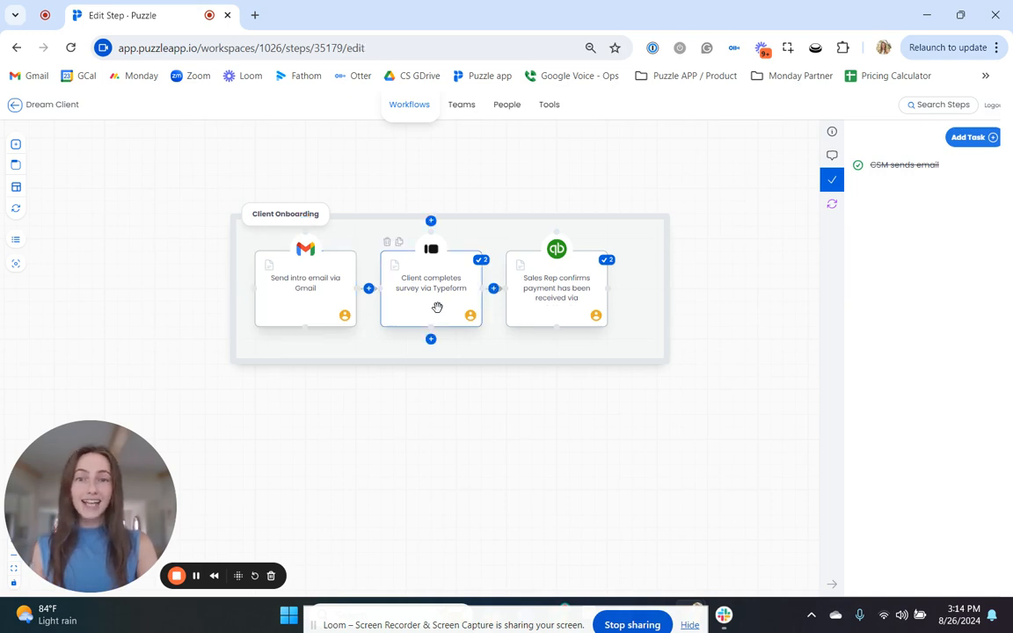
pyautogui.click(833, 181)
pyautogui.click(874, 195)
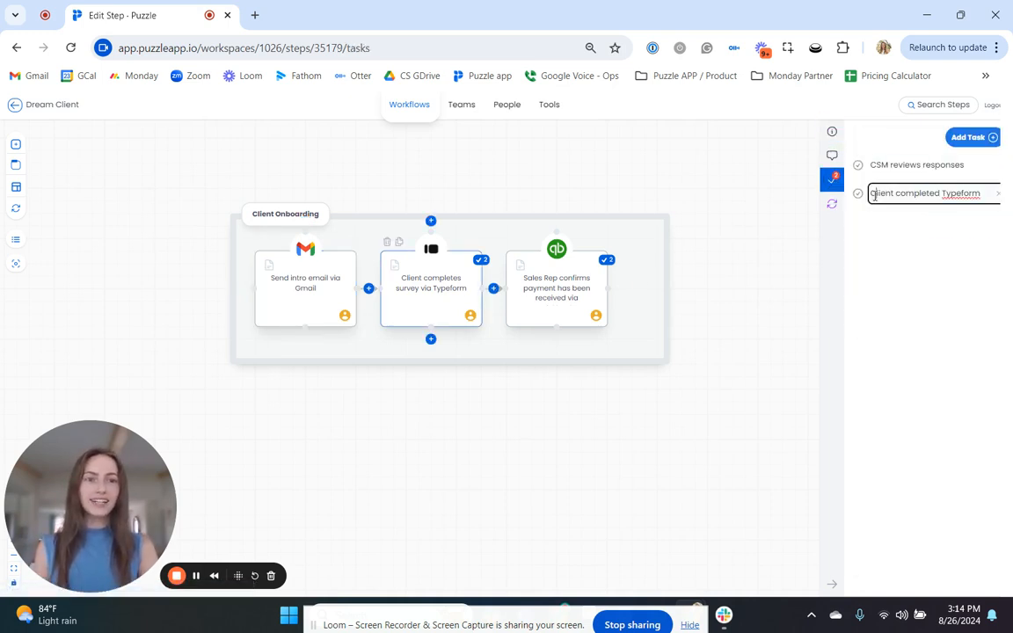
pyautogui.click(858, 194)
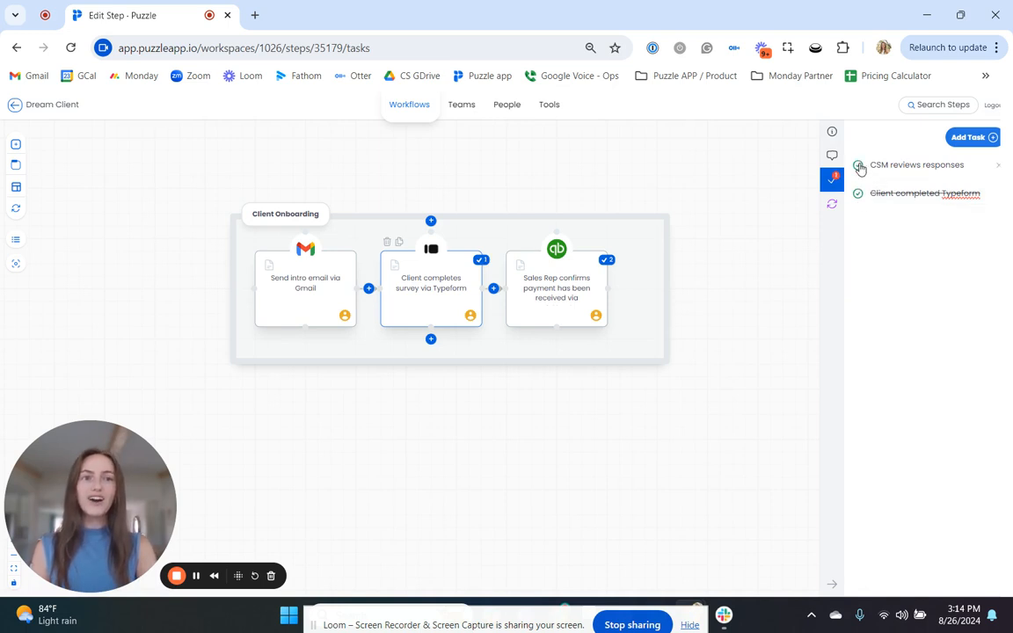
pyautogui.click(859, 167)
# Mark "Client paid invoice" and "Sales Rep confirmed payment" as complete in the payment confirmation step.
pyautogui.click(545, 308)
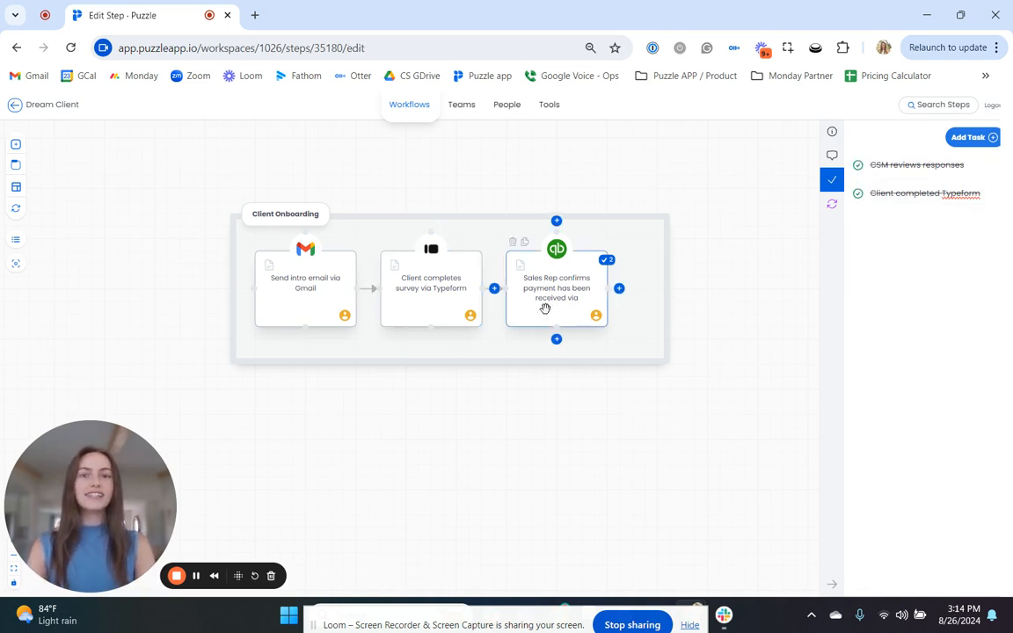
pyautogui.click(832, 180)
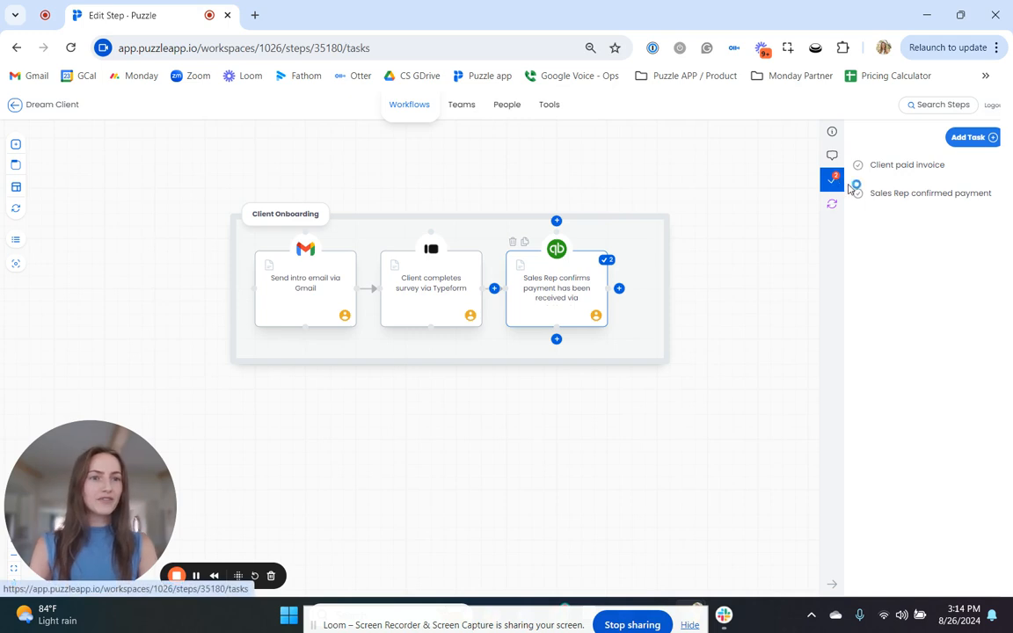
pyautogui.click(858, 165)
pyautogui.click(858, 194)
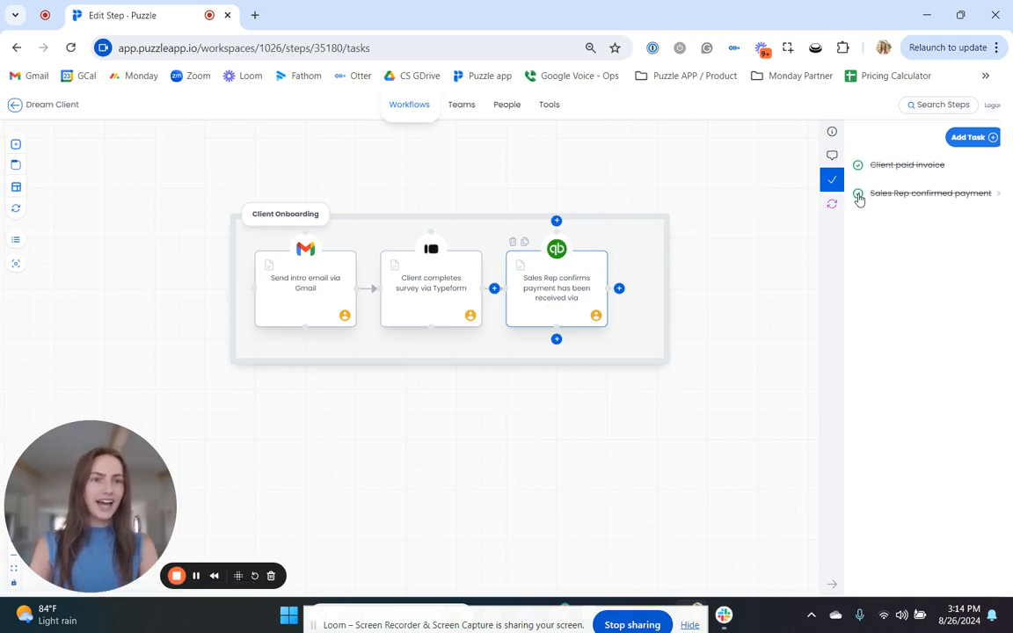
pyautogui.click(713, 340)
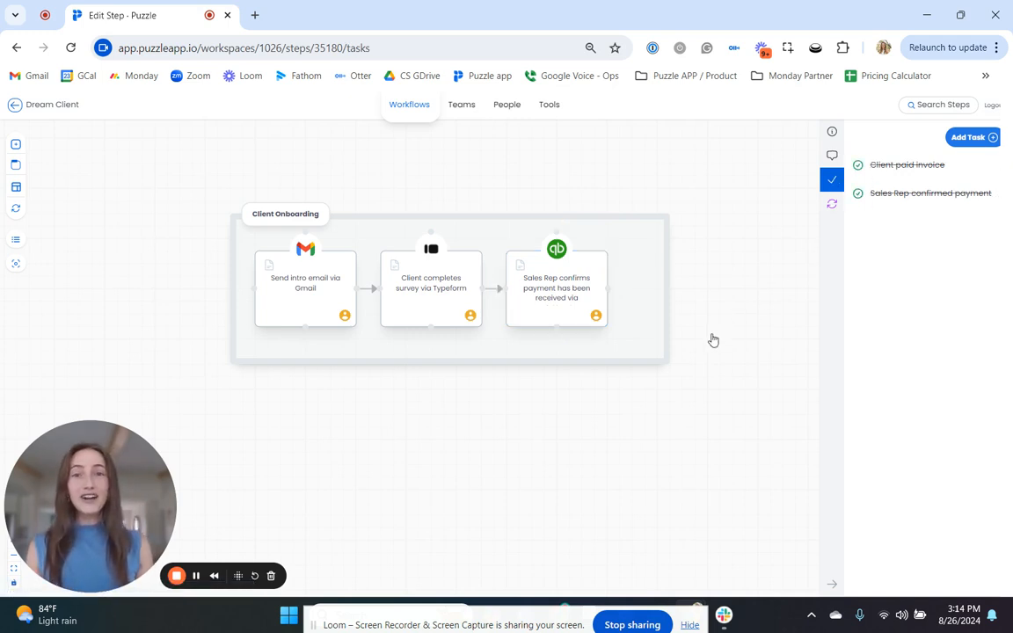